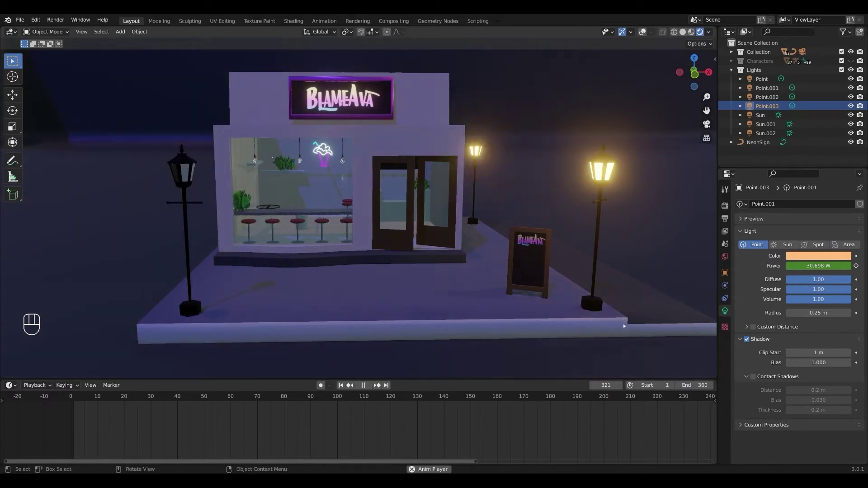
Step: Enable Bloom and Screen Space Reflections in Eevee's render settings so both lanterns reflect on the floor
middle_drag(587, 348, 600, 214)
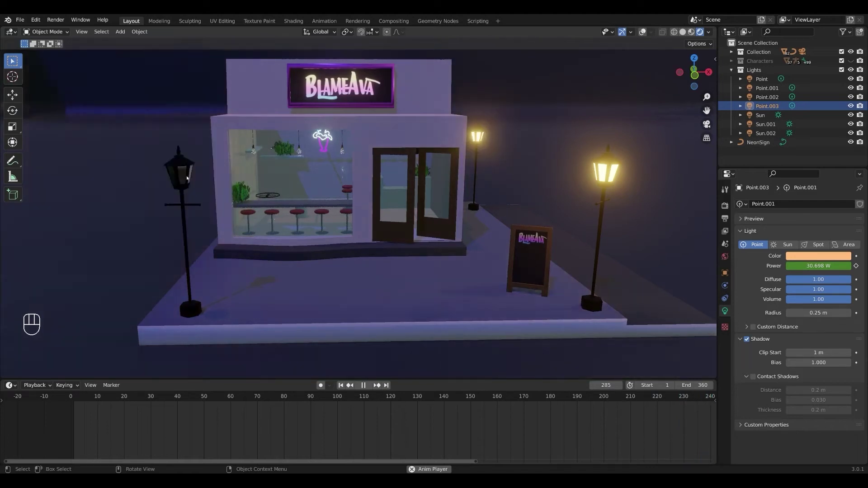
middle_drag(172, 160, 188, 196)
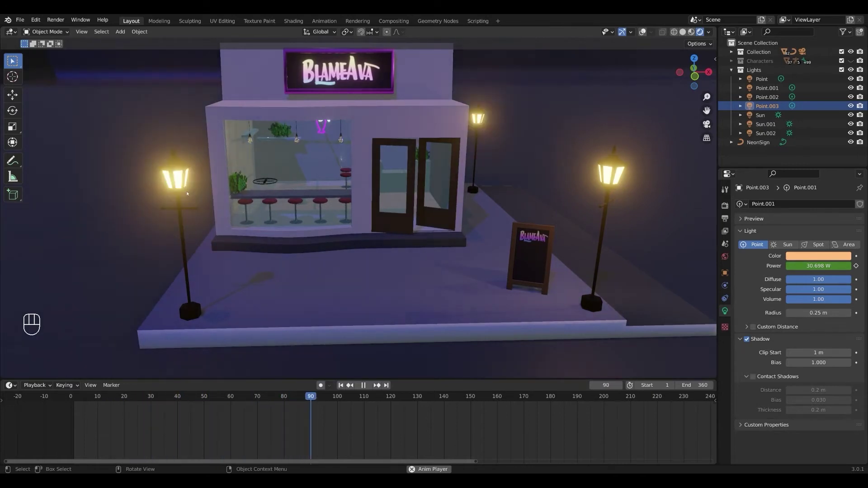
middle_drag(519, 157, 498, 139)
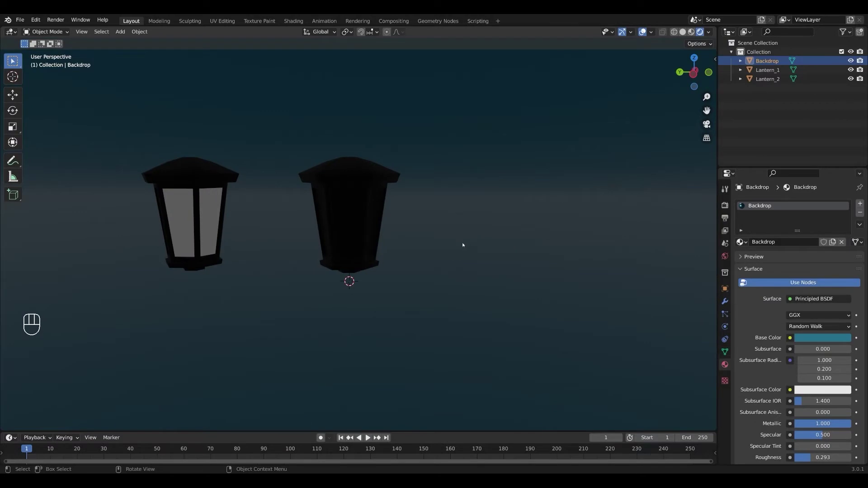
mouse_move(408, 224)
middle_down()
mouse_move(400, 234)
mouse_move(405, 226)
middle_up()
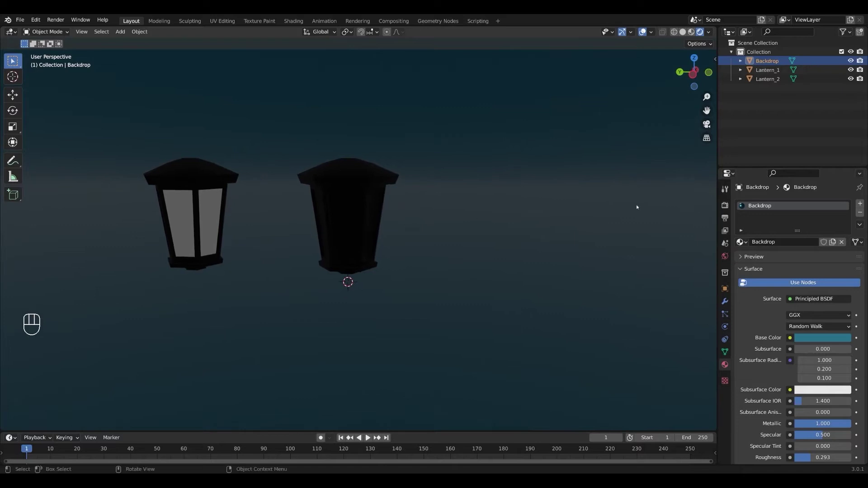
click(725, 205)
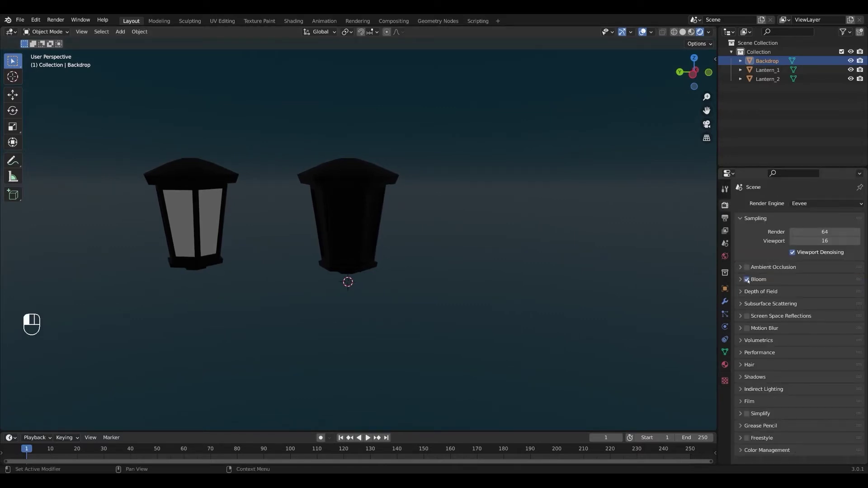
click(746, 316)
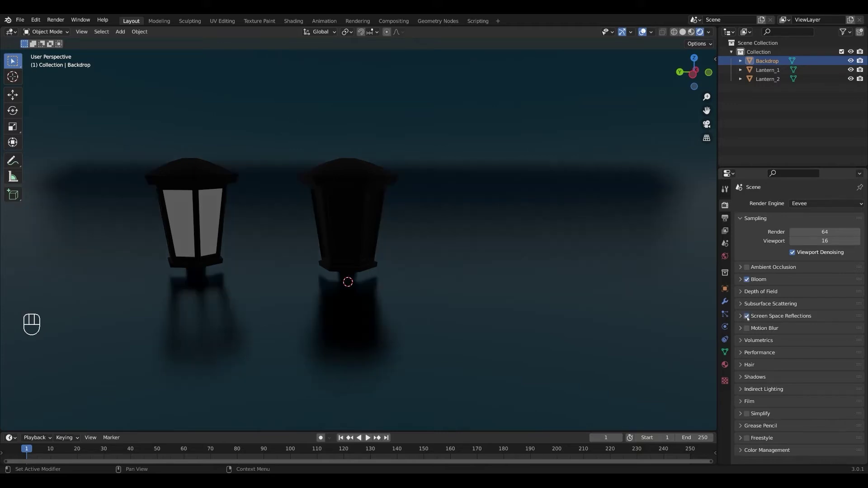
click(348, 228)
middle_drag(348, 229, 492, 235)
key(ctrl+z)
scroll(454, 233, up, 2)
scroll(459, 232, down, 2)
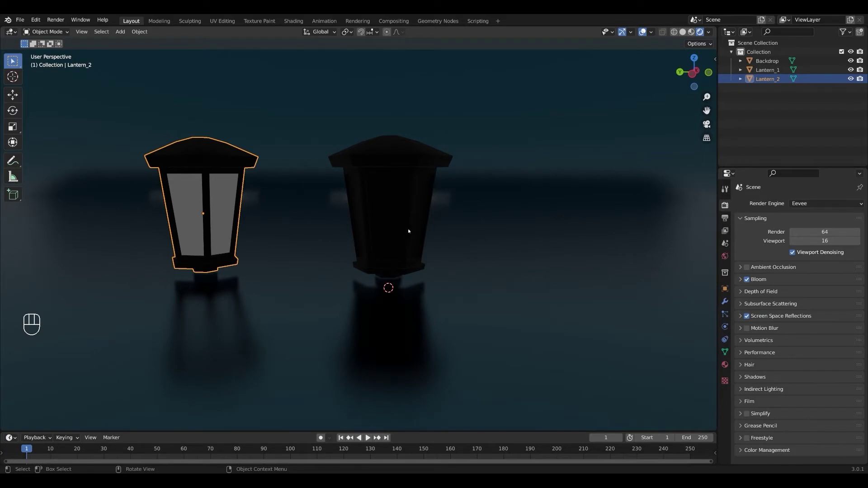
Step: Put Lantern_1 in Edit Mode with face select and select its front and side glass panes
click(408, 230)
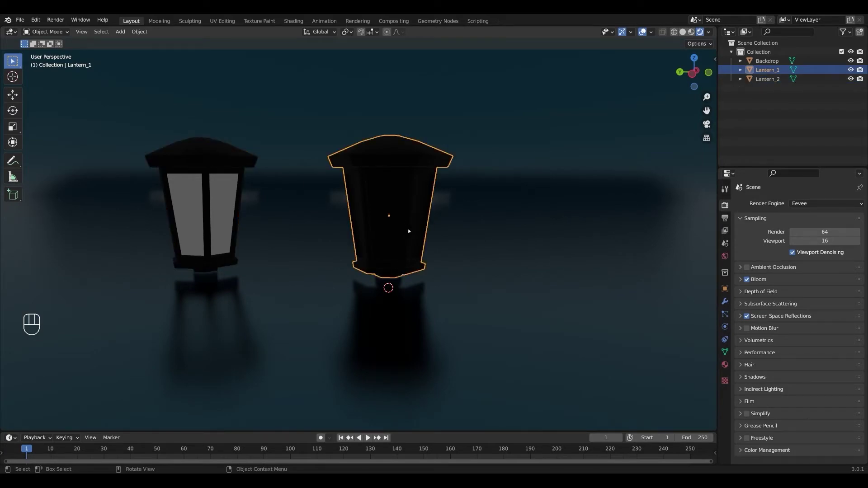
key(Tab)
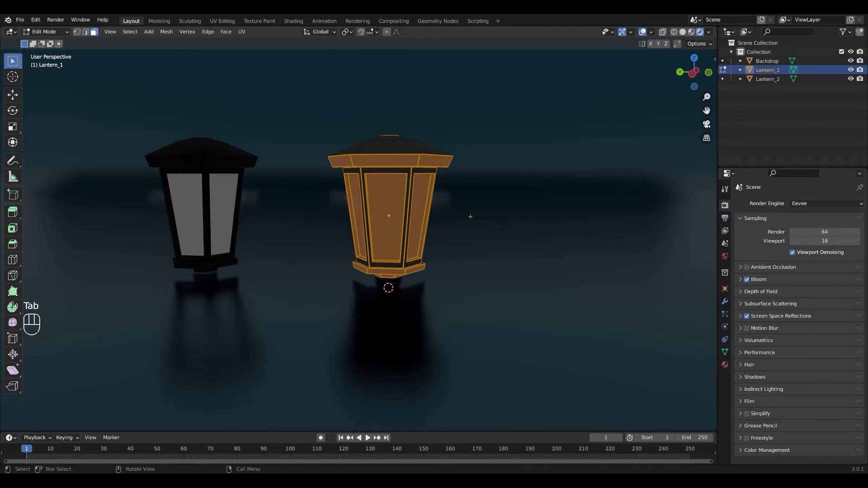
click(471, 216)
key(2)
key(3)
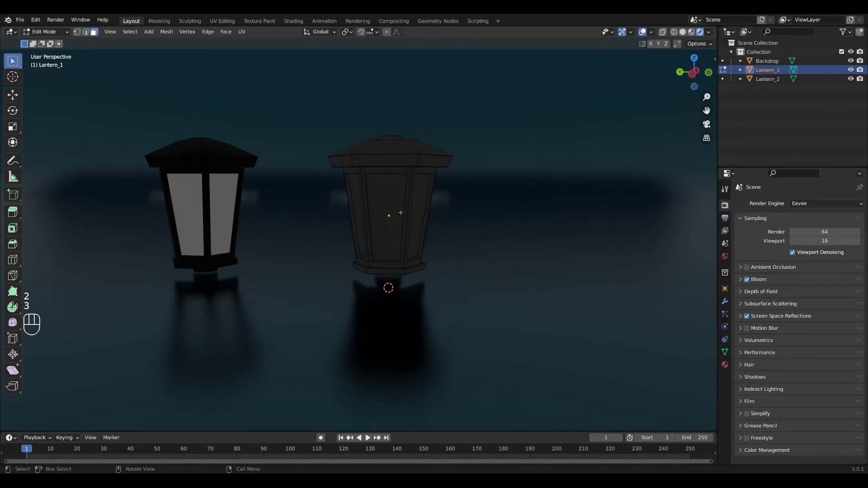
click(401, 212)
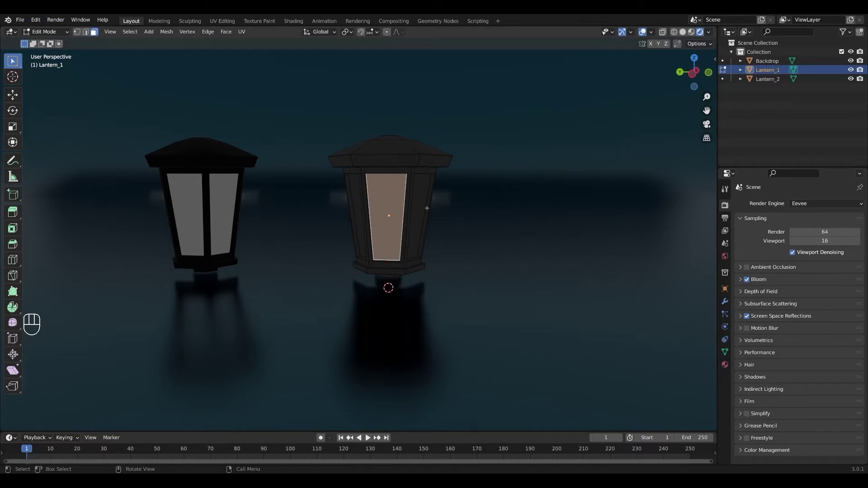
key(shift)
middle_drag(421, 204, 459, 230)
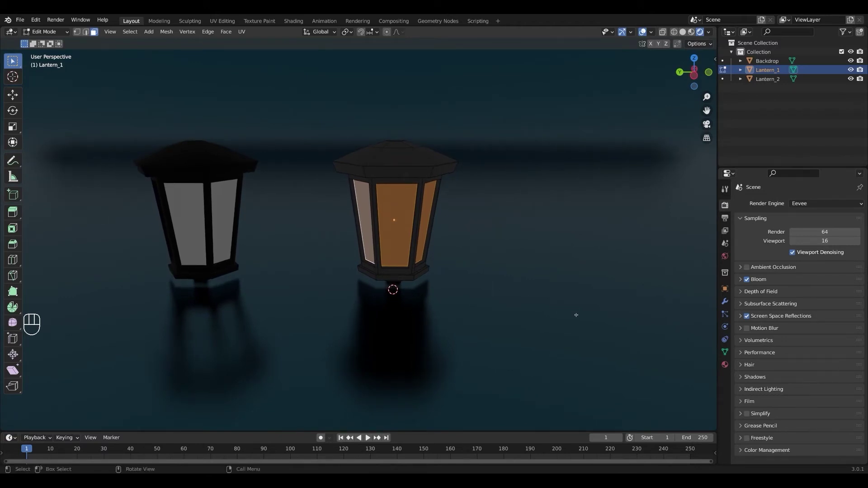
Step: Add a second material slot with a new material 'Material' and assign it to the glass faces
click(725, 365)
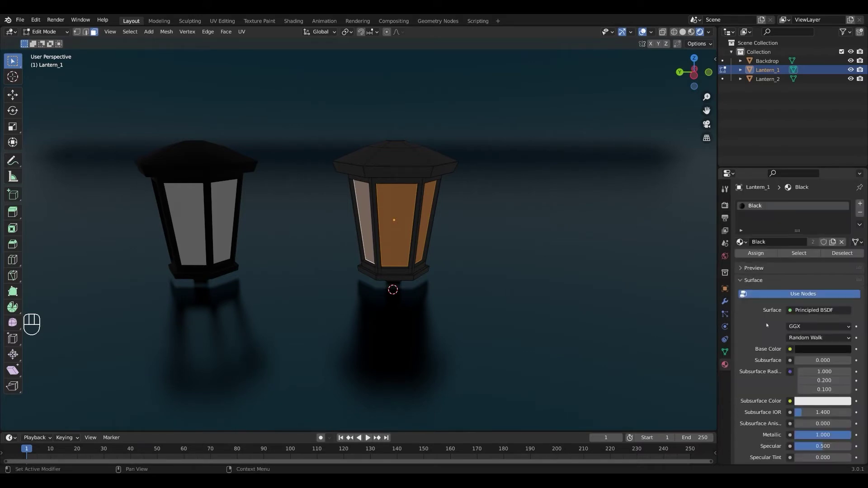
click(860, 204)
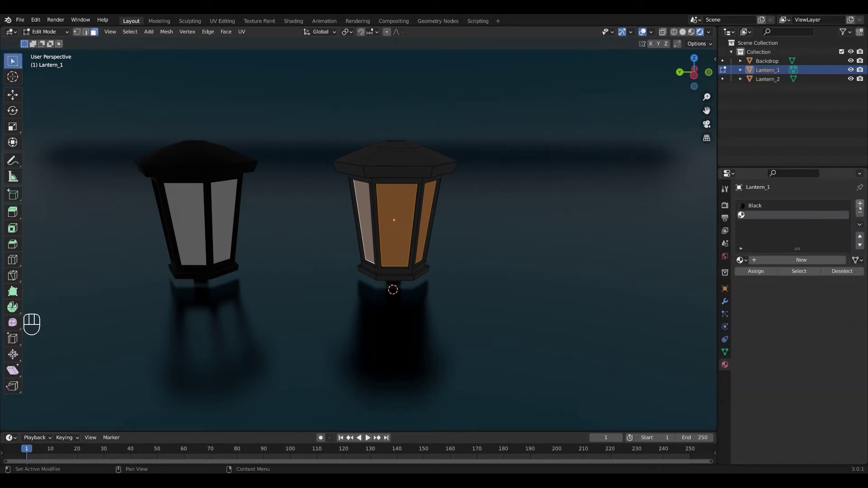
click(801, 261)
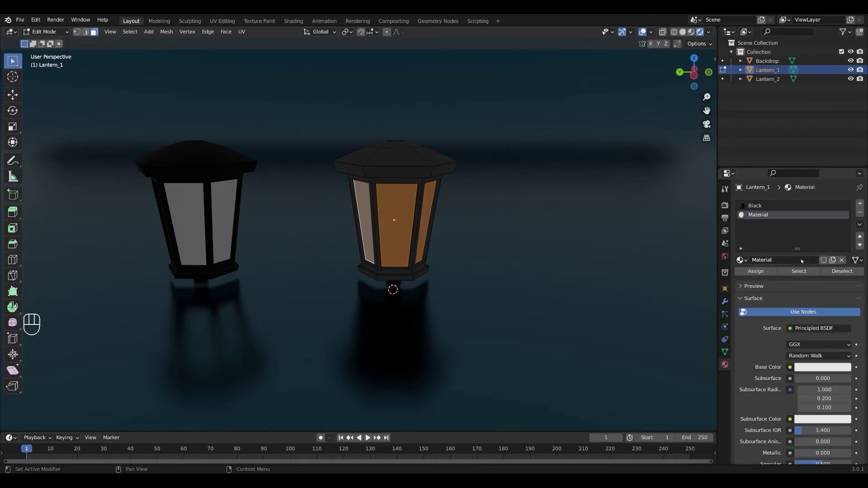
click(759, 273)
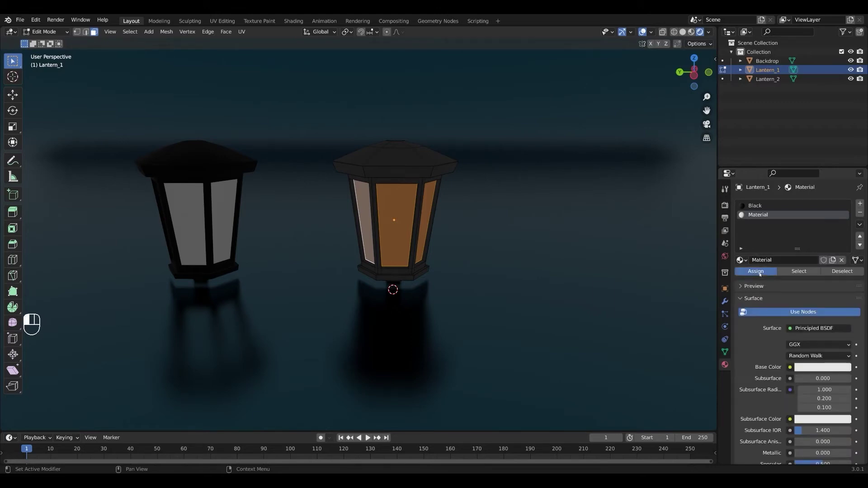
click(497, 266)
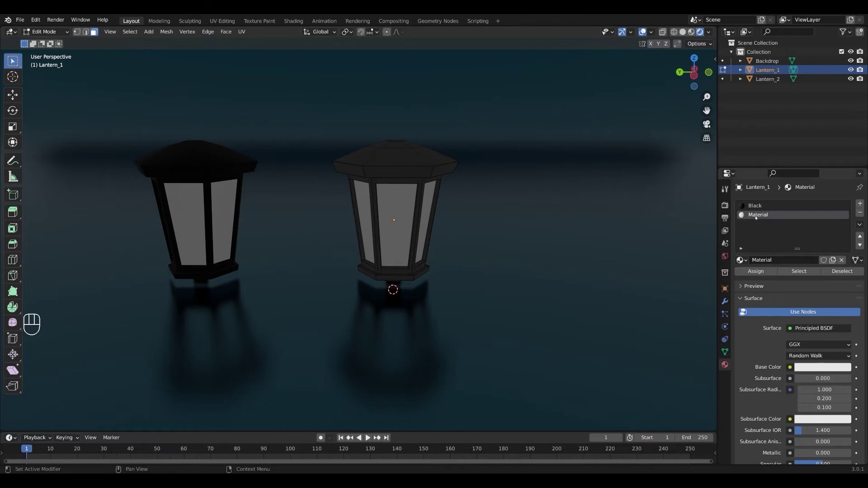
Step: Return to Object Mode and view the Shading workspace in rendered shading
key(Tab)
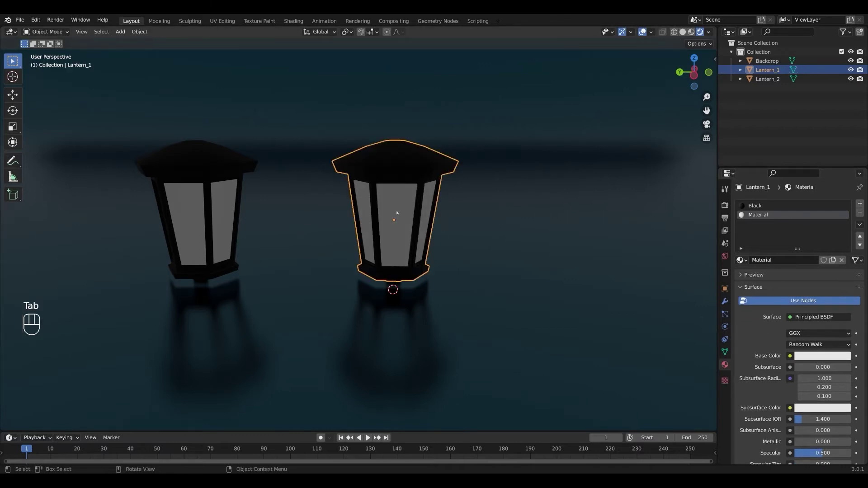
click(290, 20)
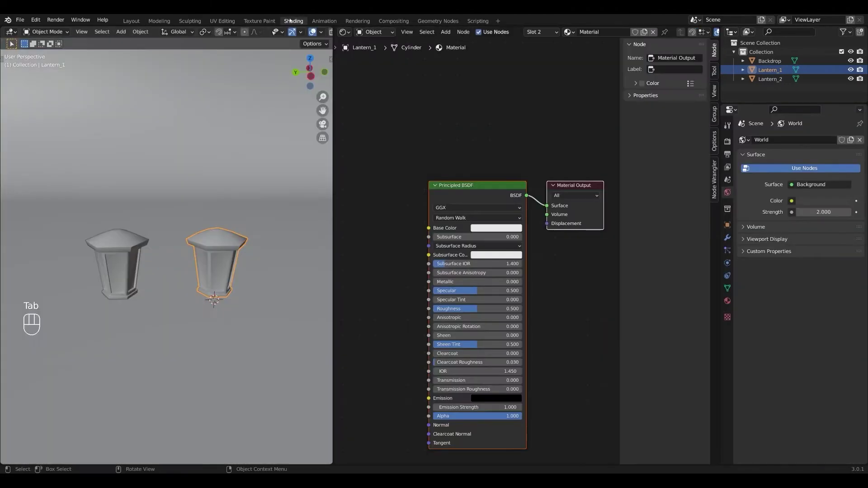
key(z)
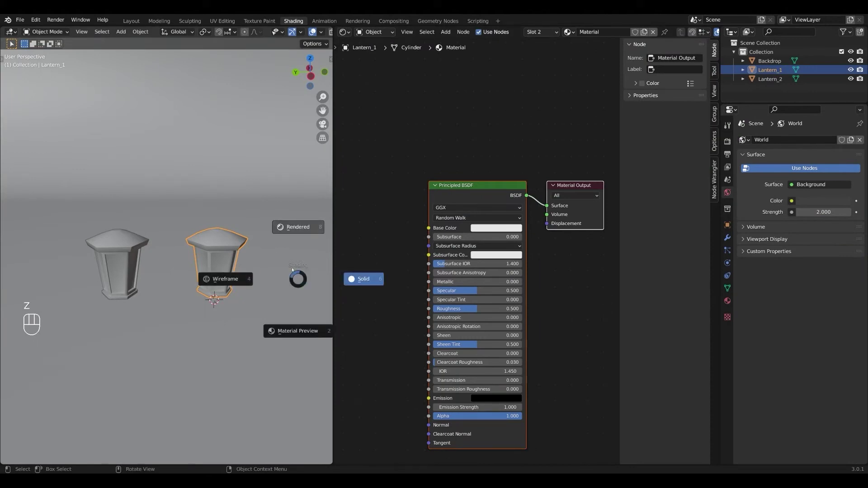
click(295, 223)
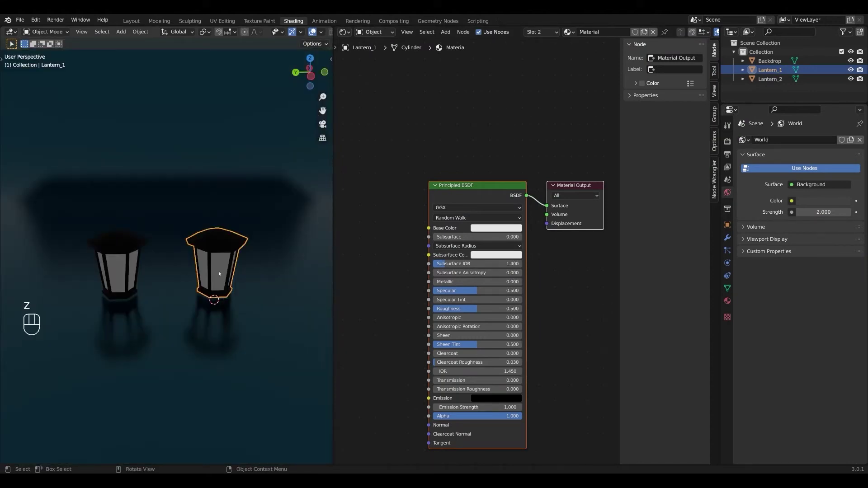
Step: Replace the glass material's Principled BSDF with an Emission node connected to Surface
click(470, 192)
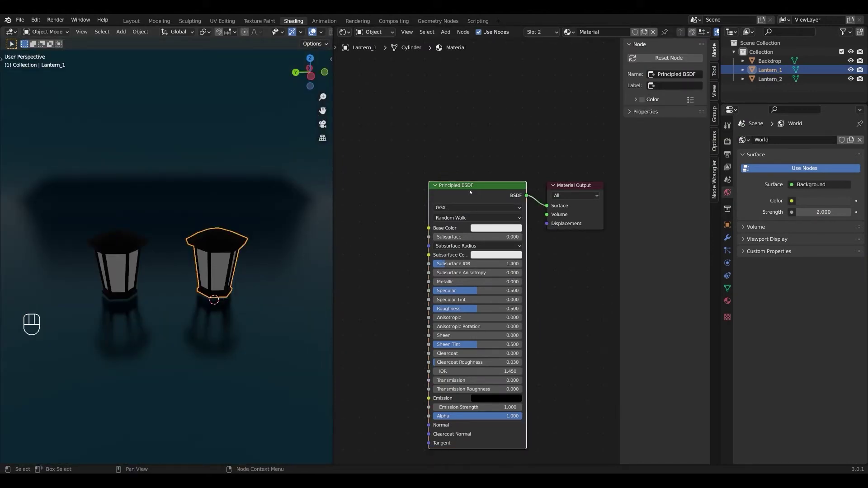
key(Delete)
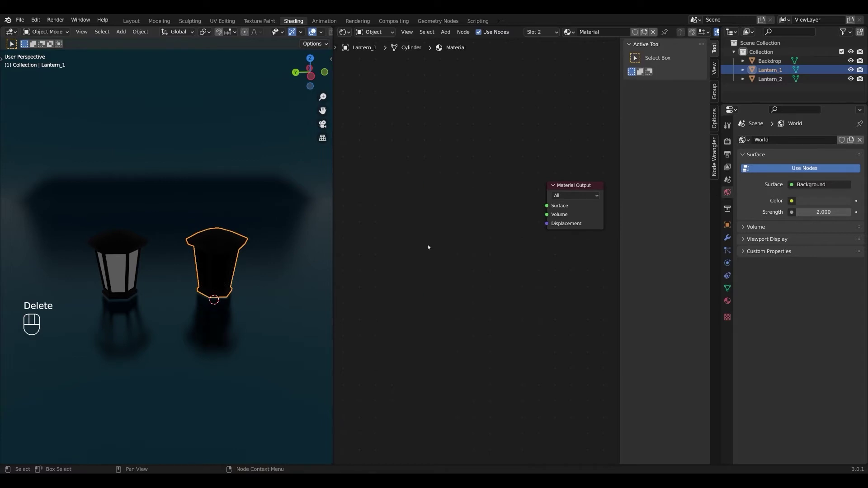
key(shift)
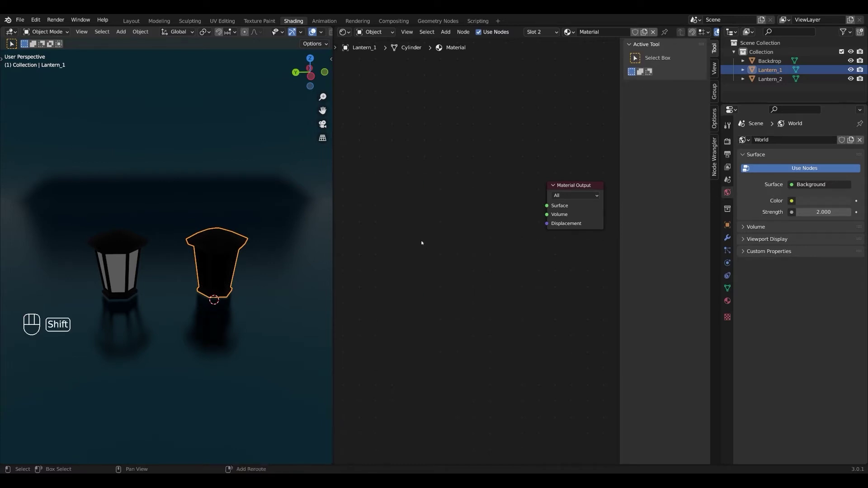
key(shift+a)
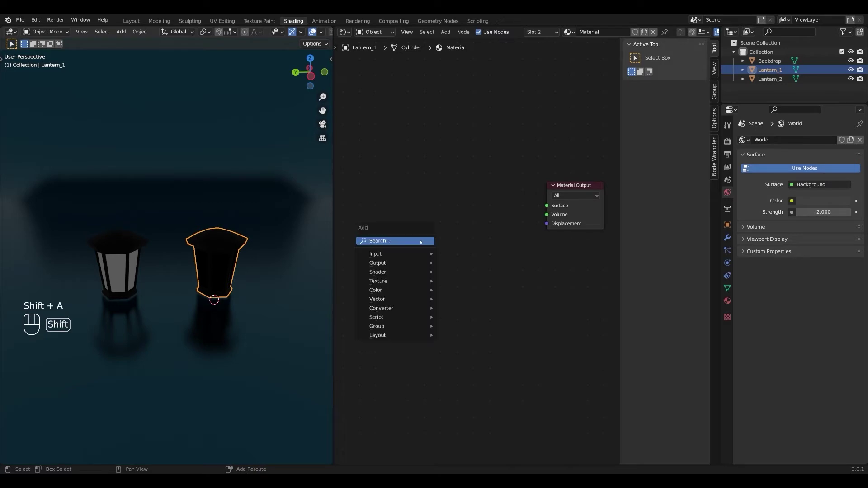
click(420, 241)
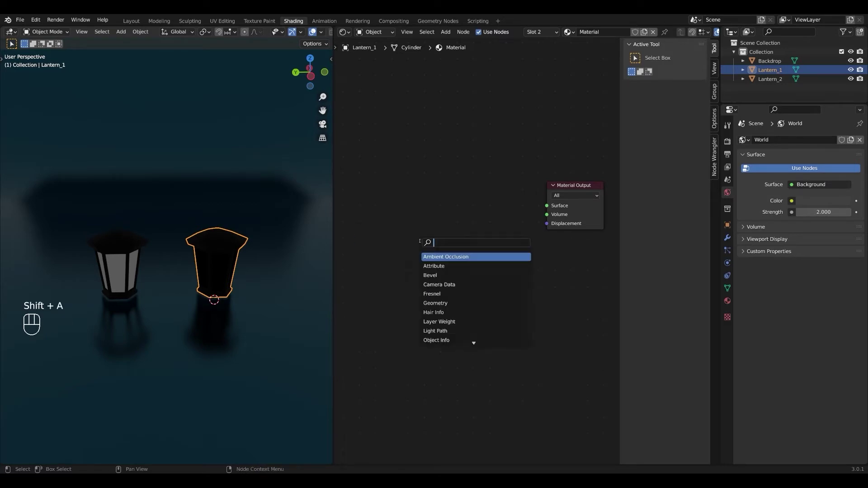
text(emis)
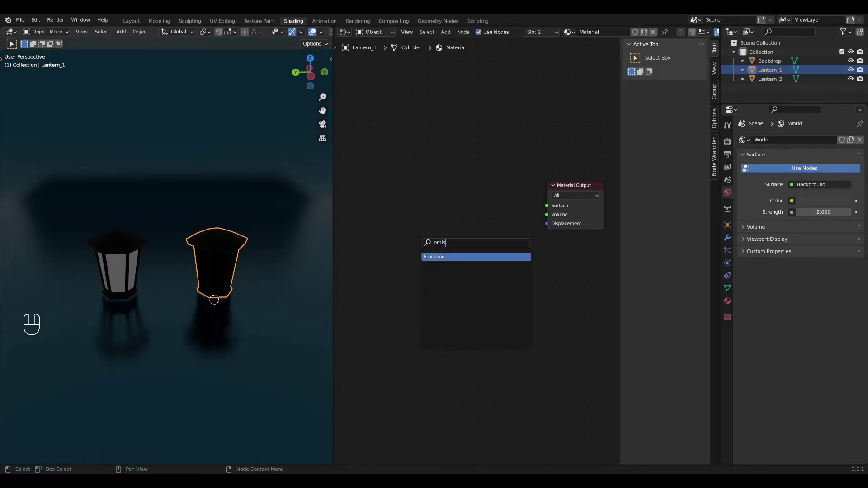
key(Return)
click(414, 217)
drag(445, 220, 547, 205)
Step: Set the Emission strength to 5 and its colour to a warm orange
click(427, 240)
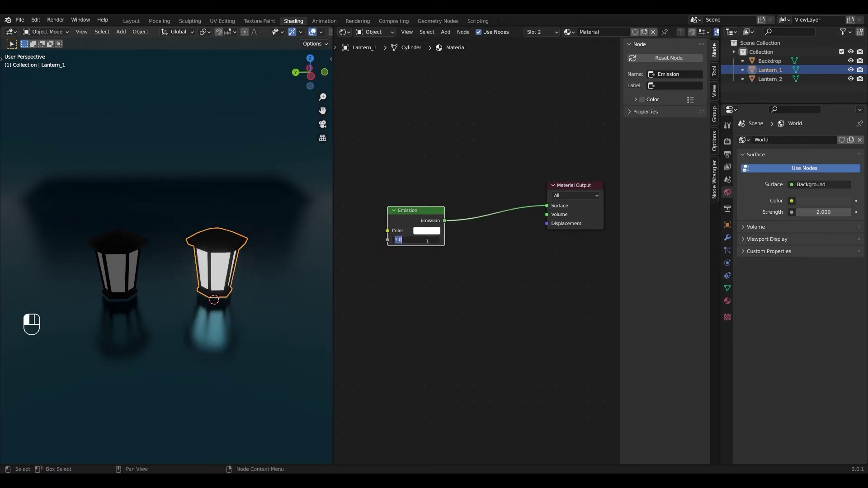
text(5)
key(Return)
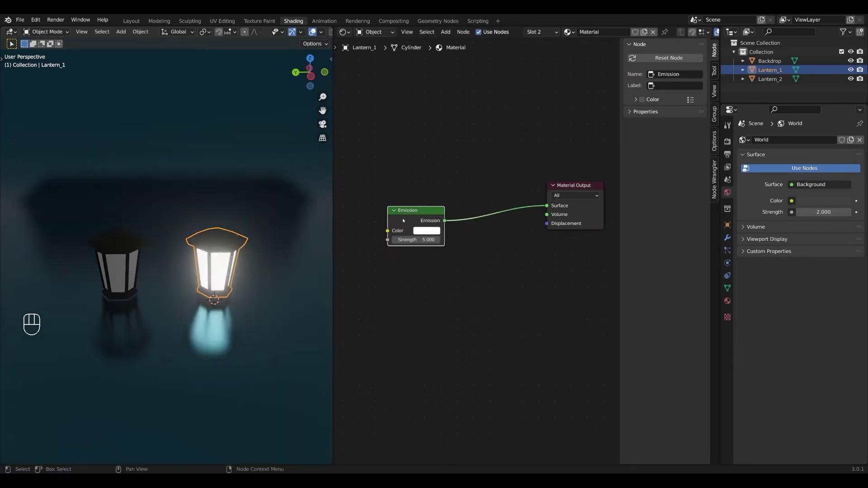
click(425, 232)
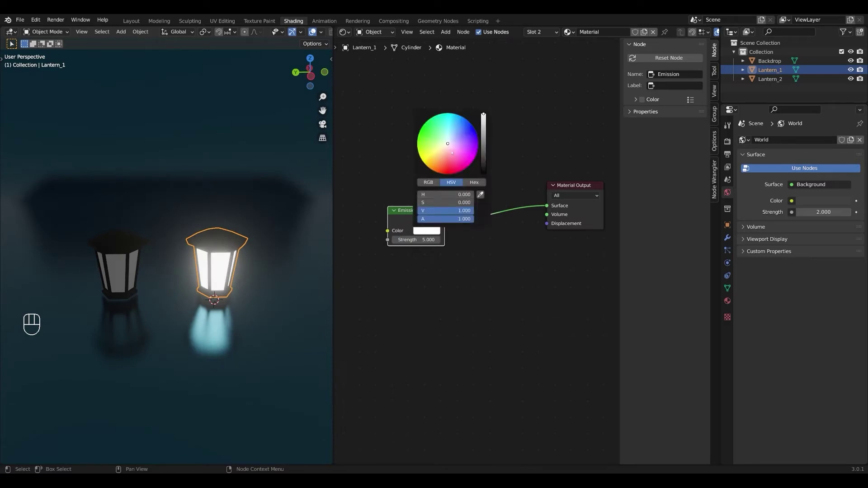
drag(451, 152, 439, 156)
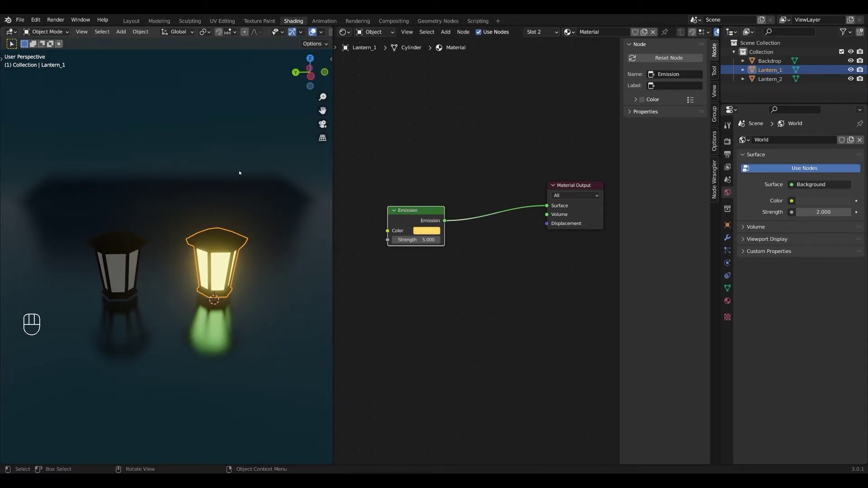
Step: Back in Layout, add a point light and raise it 0.519 m along Z inside Lantern_1
click(135, 21)
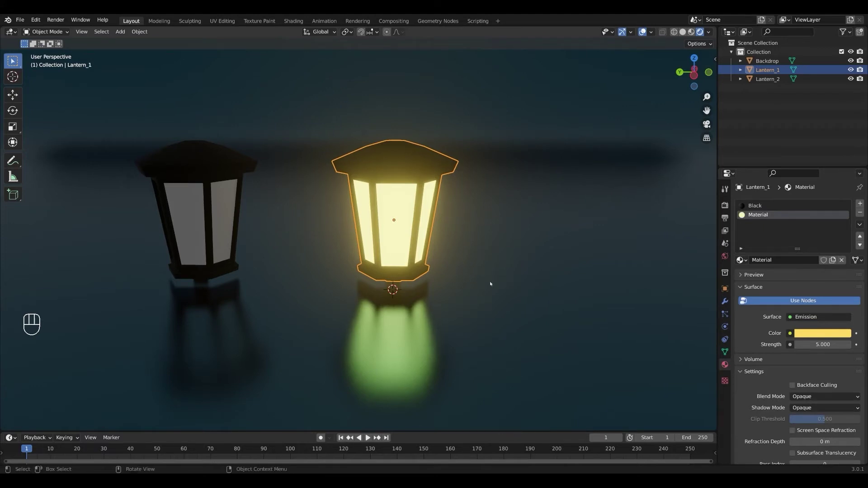
key(shift+a)
mouse_move(490, 397)
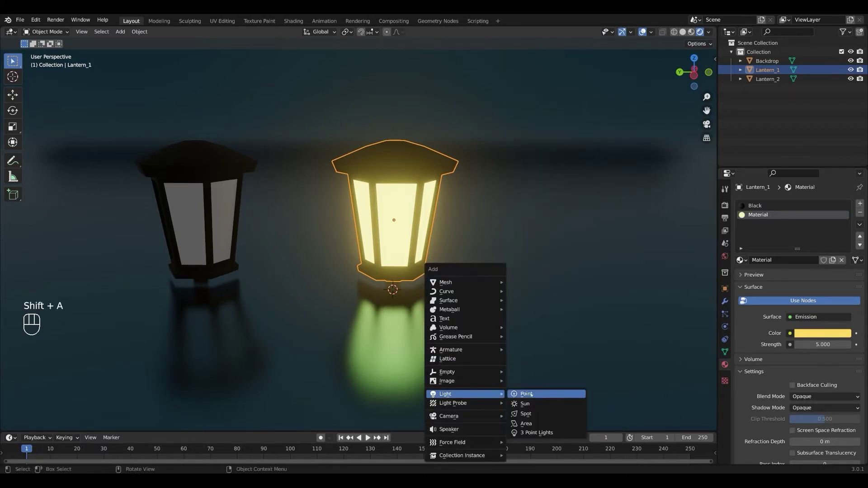
click(536, 396)
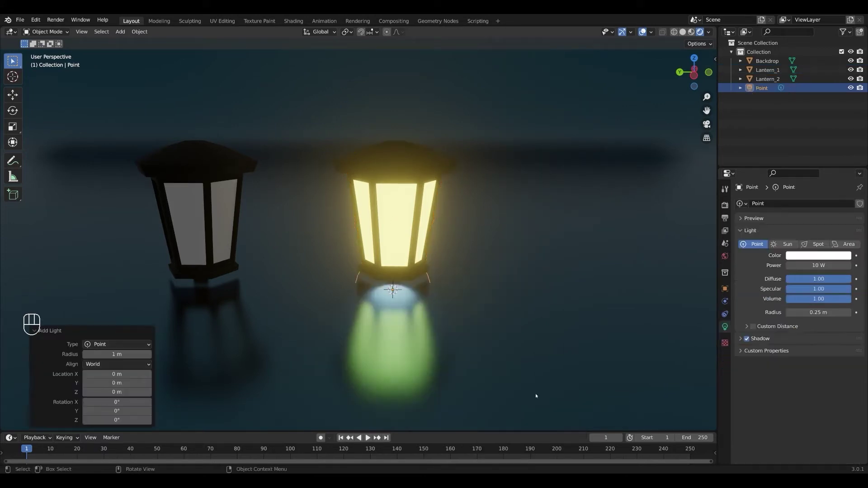
key(g)
key(z)
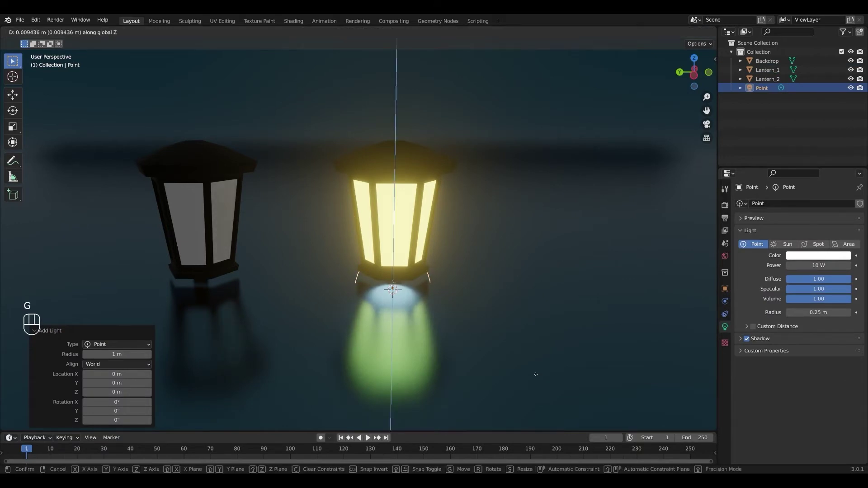
click(534, 300)
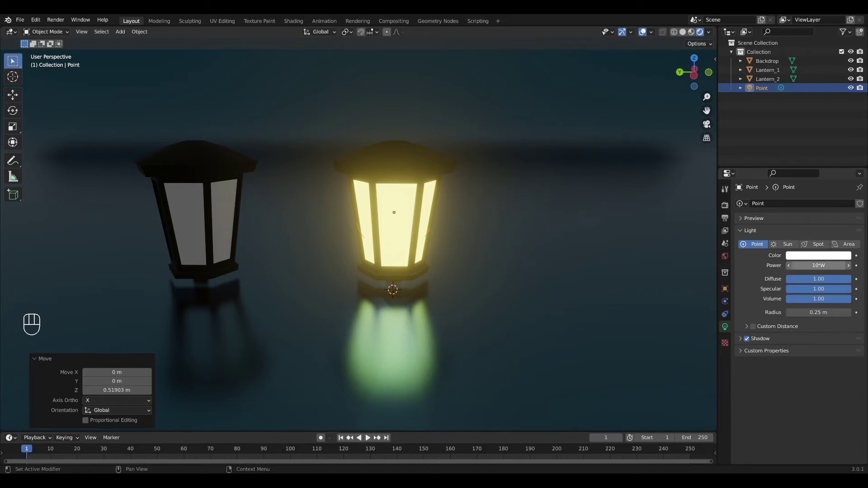
Step: Set the point light's Power to 100 W and its colour to yellow
click(835, 266)
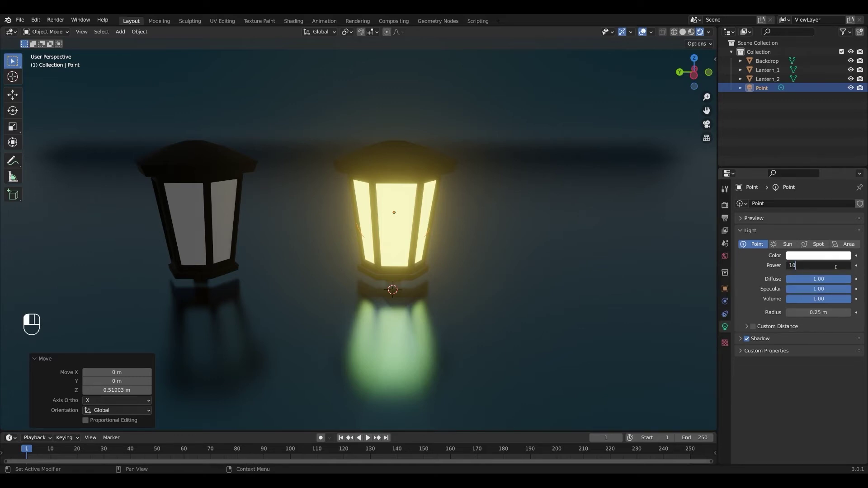
text(0)
click(814, 256)
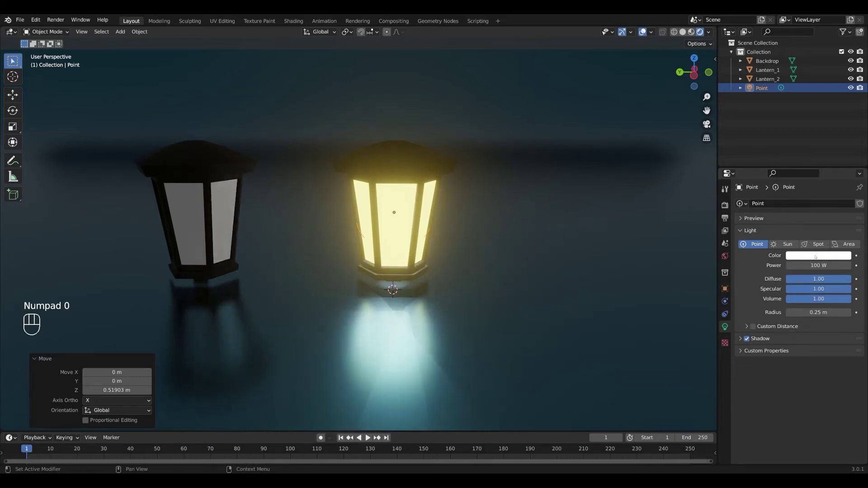
click(815, 255)
drag(804, 171, 790, 182)
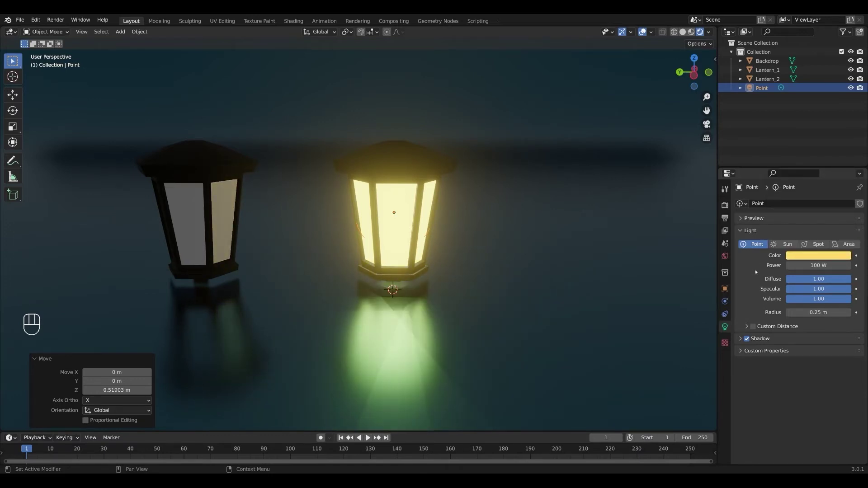
Step: Set shadow Clip Start to 1.4 m, end frame to 72, and keyframe Power at frame 1
click(740, 339)
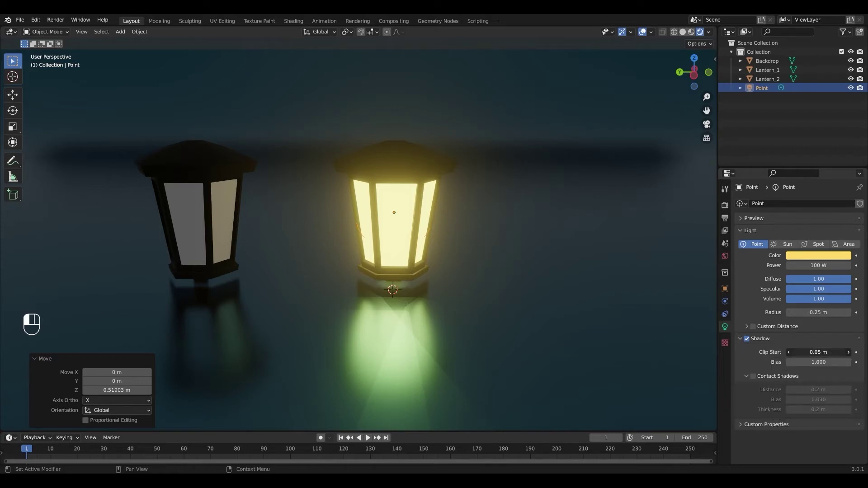
mouse_move(818, 352)
mouse_down()
mouse_move(796, 352)
mouse_move(832, 352)
mouse_up()
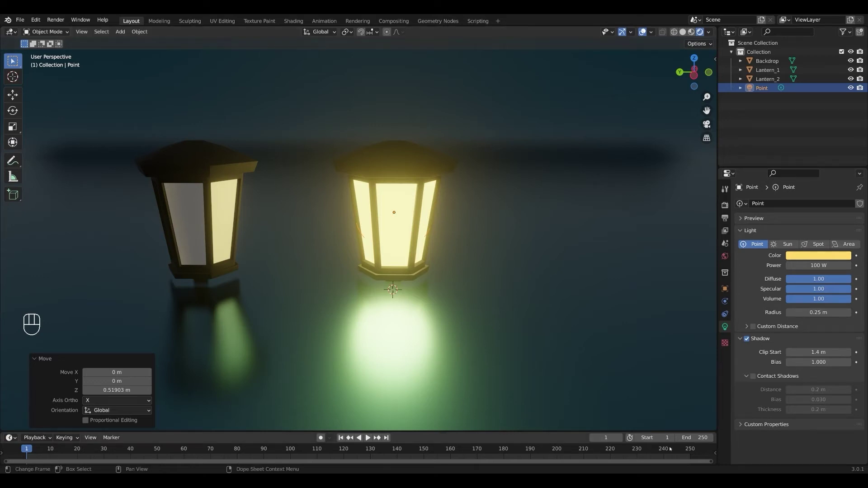
click(697, 438)
key(Return)
drag(505, 432, 508, 377)
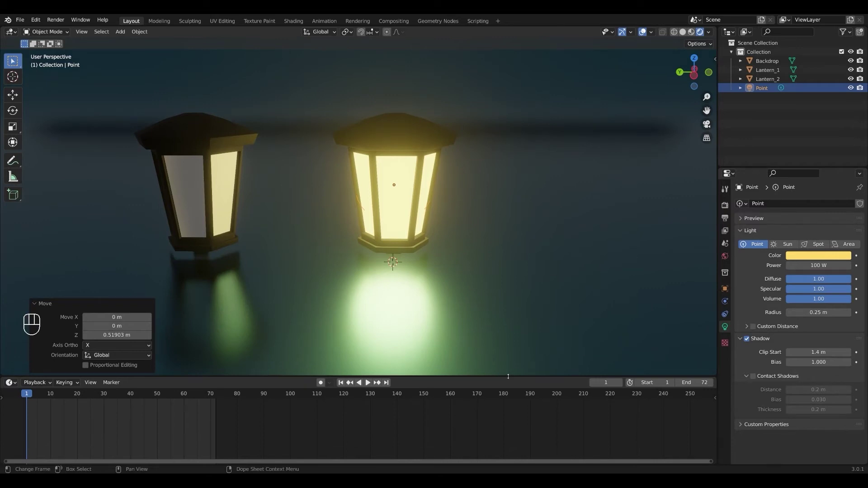
key(i)
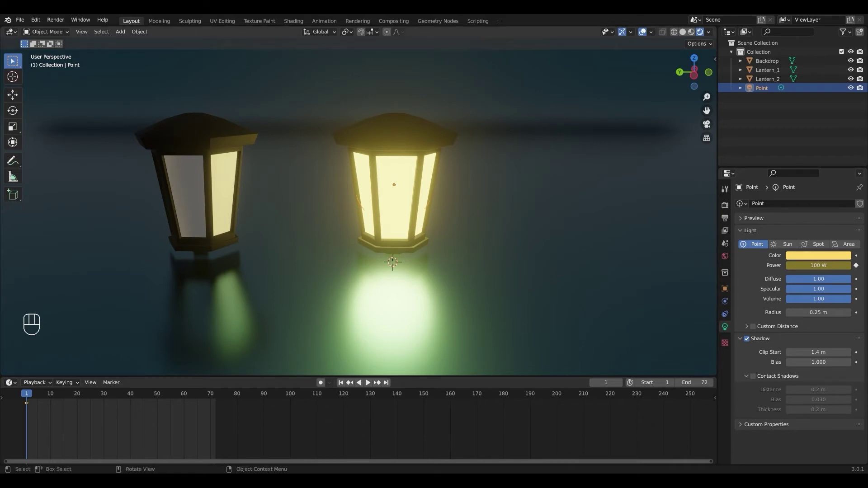
Step: In the Animation workspace, show a Graph Editor, rendered viewport, and the light's expanded Power channel
click(324, 21)
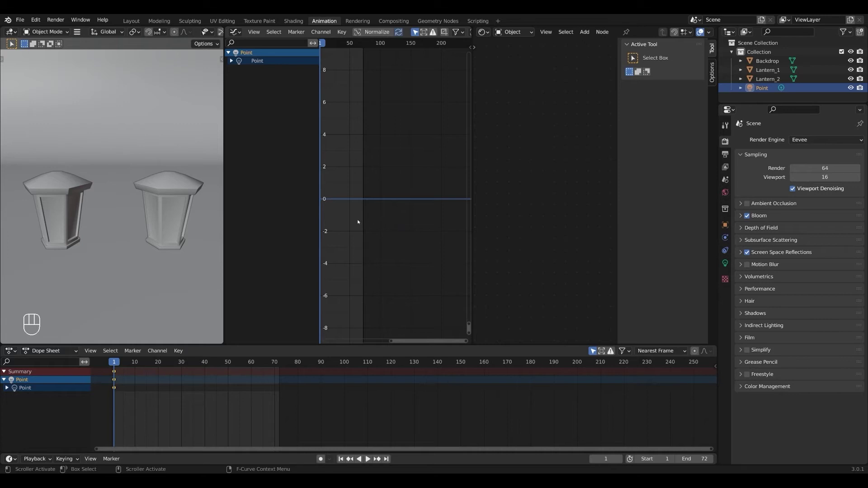
click(11, 32)
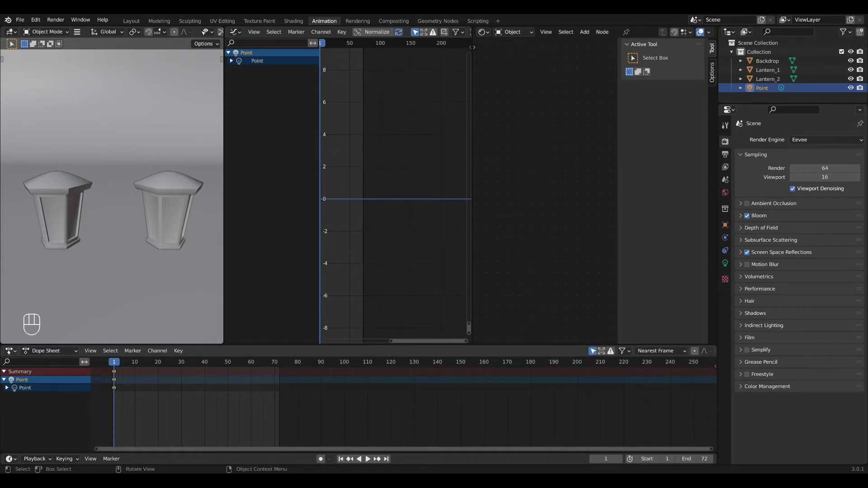
click(13, 351)
key(z)
click(134, 157)
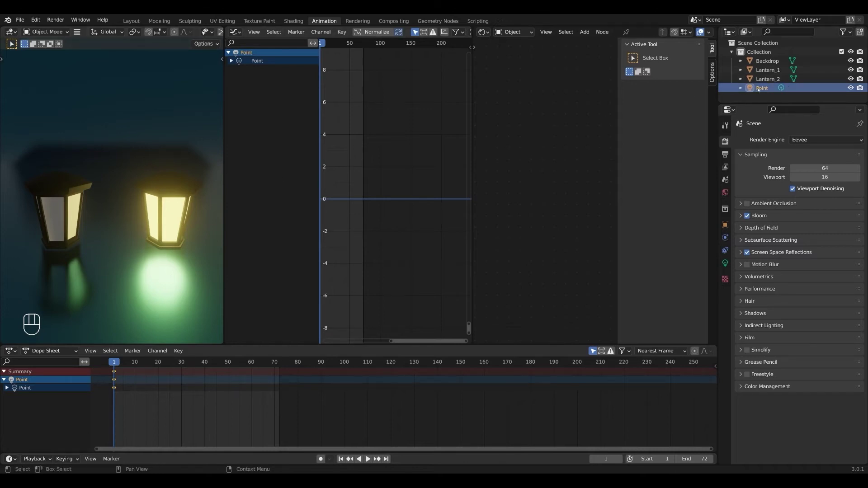
click(231, 60)
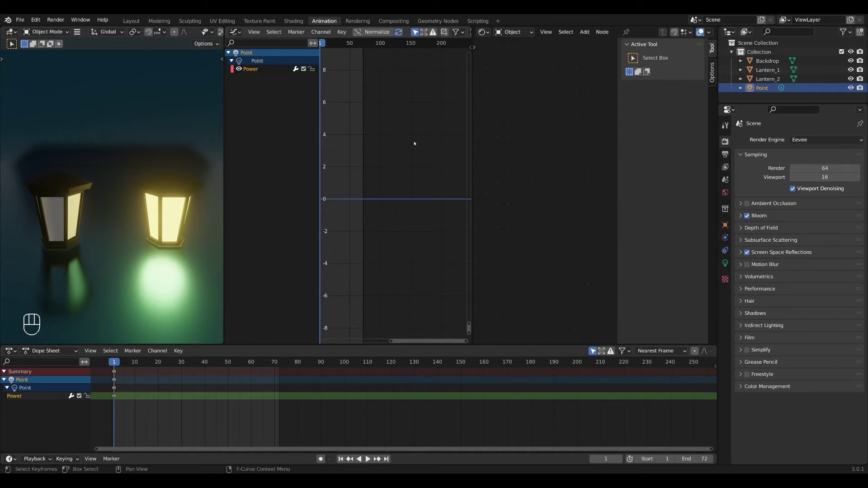
Step: Add a Noise modifier to the Power F-curve and raise its scale to 2.6
key(n)
click(467, 86)
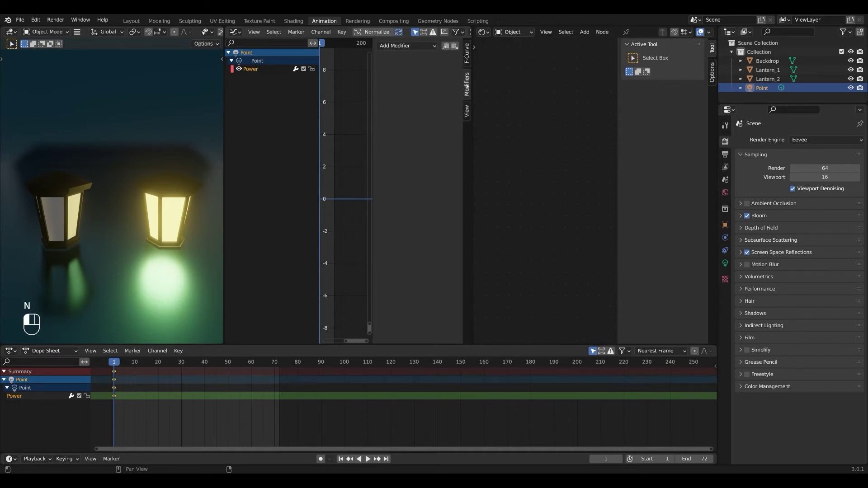
click(405, 46)
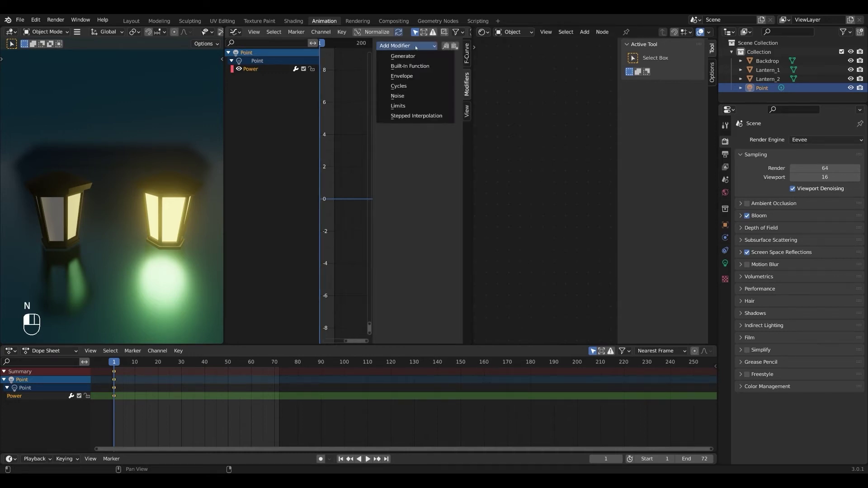
click(422, 95)
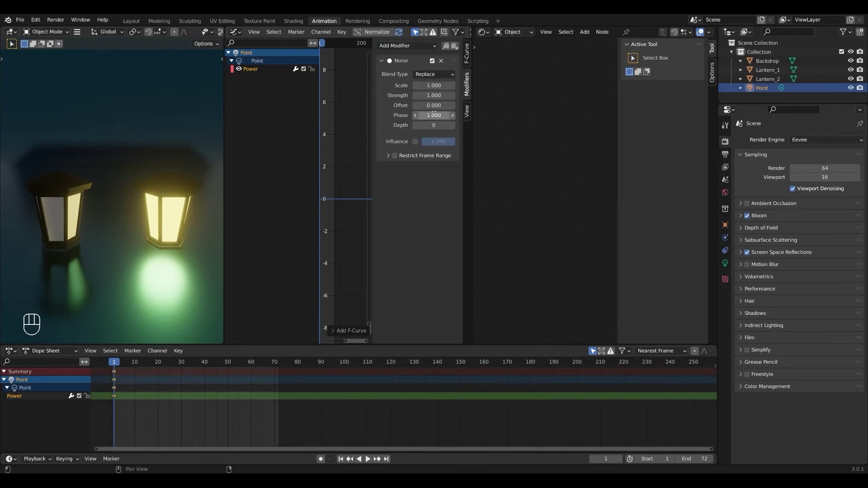
click(452, 85)
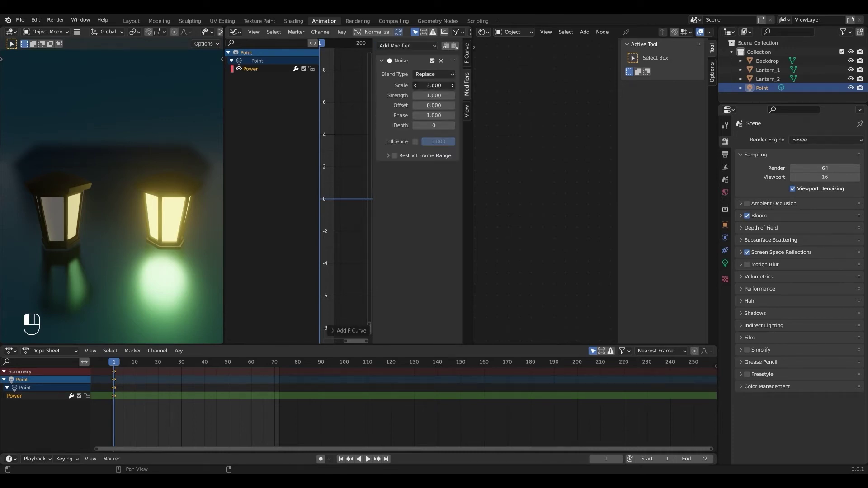
click(452, 85)
Step: Set the noise strength to 90 and play the animation to preview the flicker
click(432, 95)
text(90)
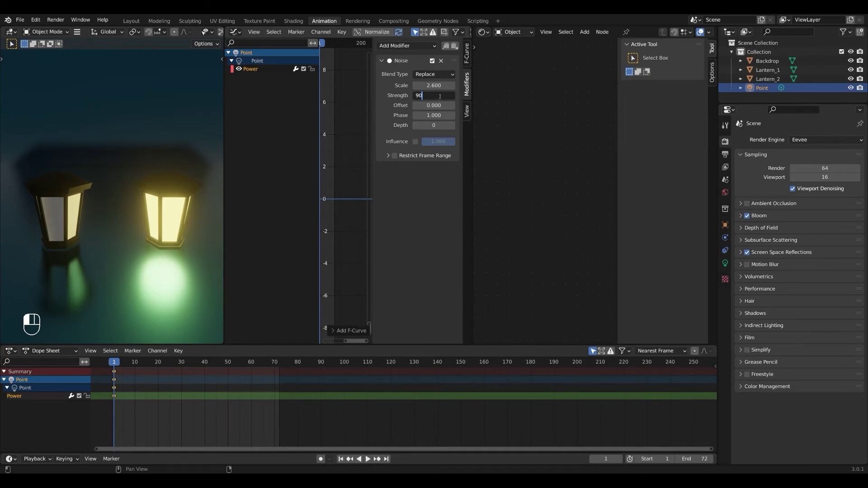
click(389, 114)
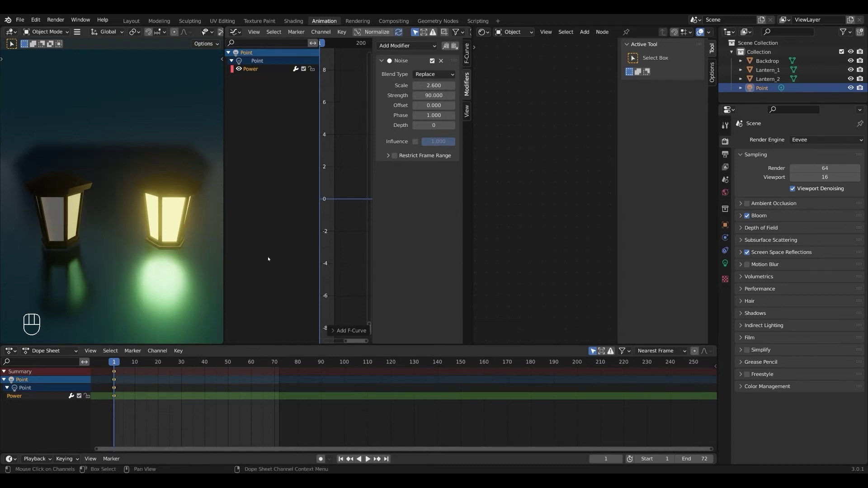
click(367, 459)
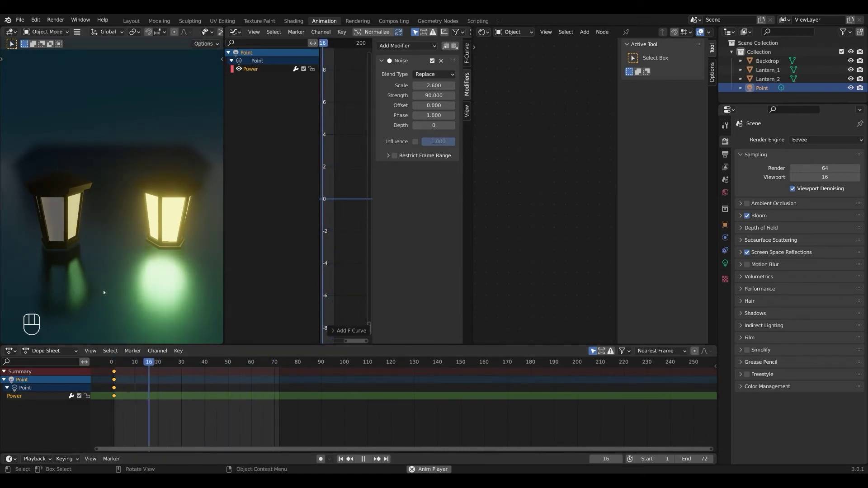
Step: Stop playback, return to Layout, and select Lantern_2 to show its Emission2 material
click(365, 459)
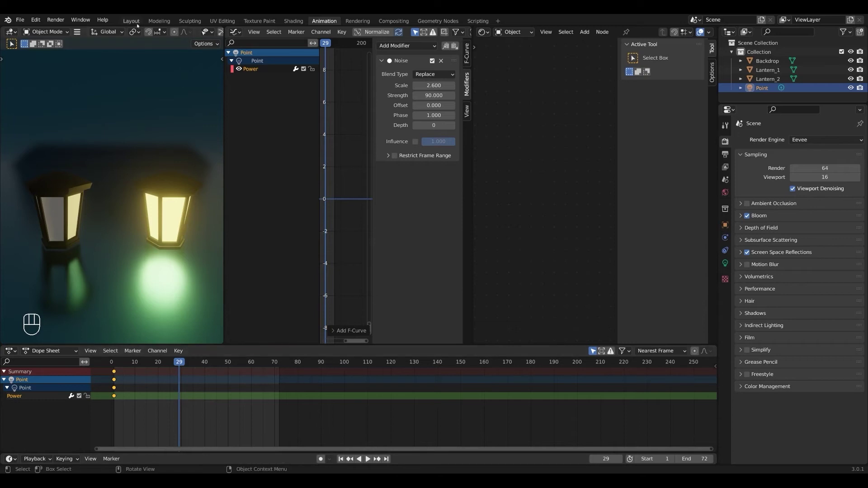
click(135, 22)
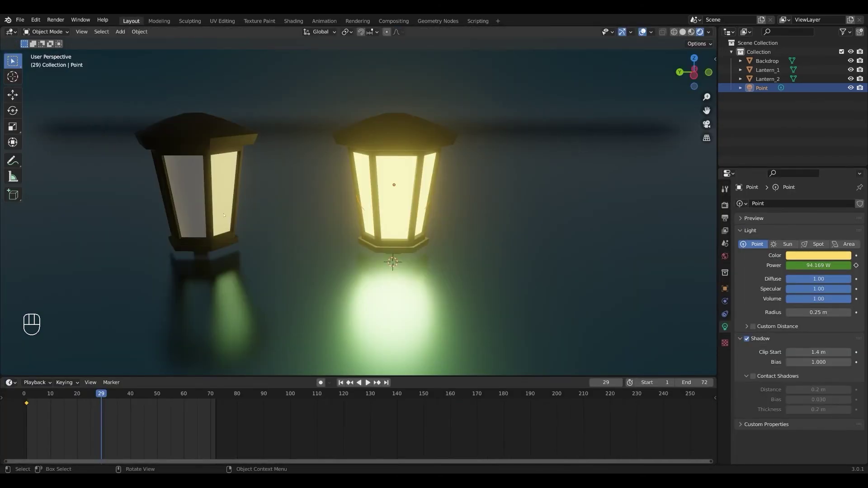
click(204, 195)
middle_drag(299, 210, 295, 212)
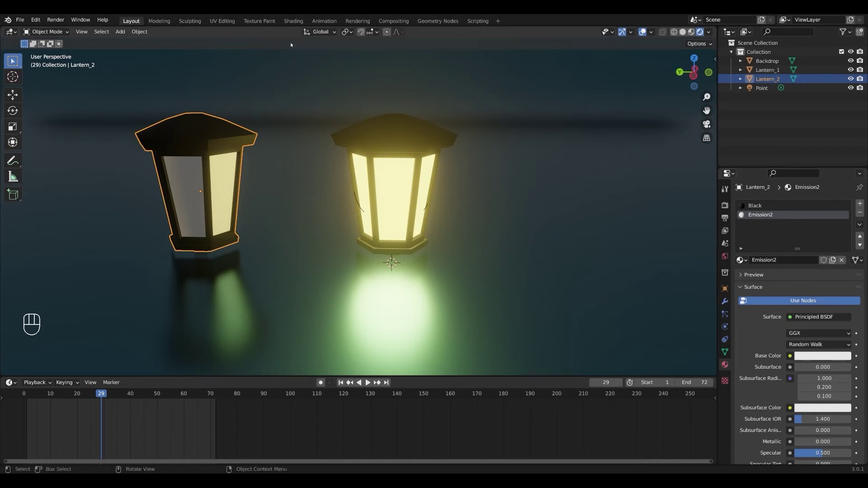
Step: In Shading, swap Emission2's Principled BSDF for an Emission node linked to Surface
click(294, 20)
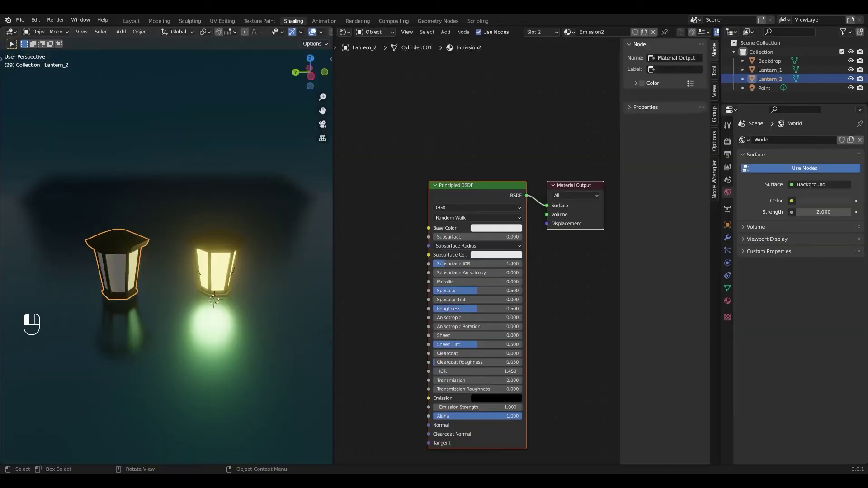
click(478, 186)
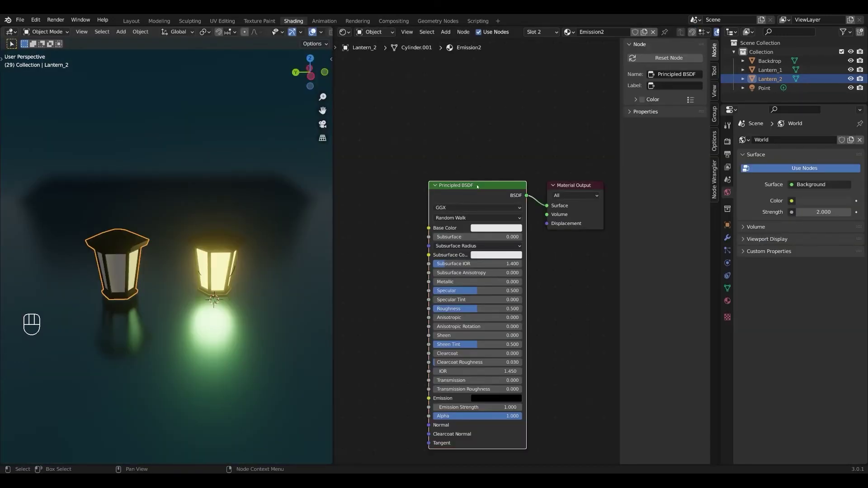
key(Delete)
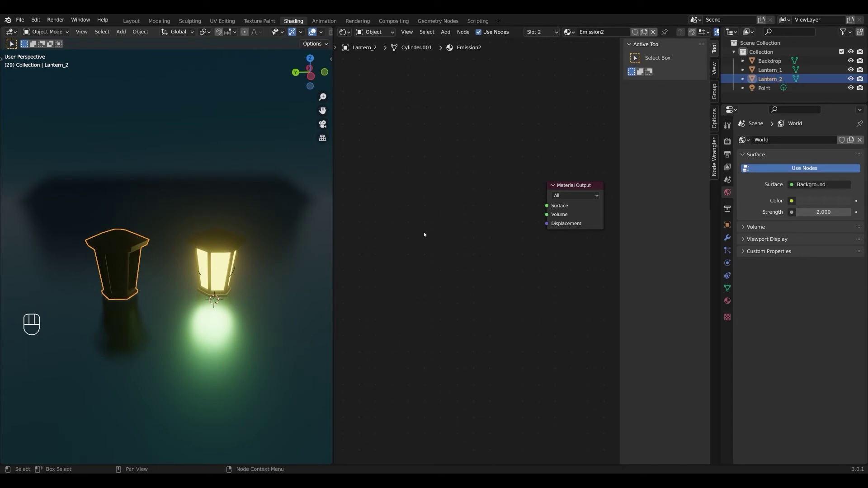
key(shift+a)
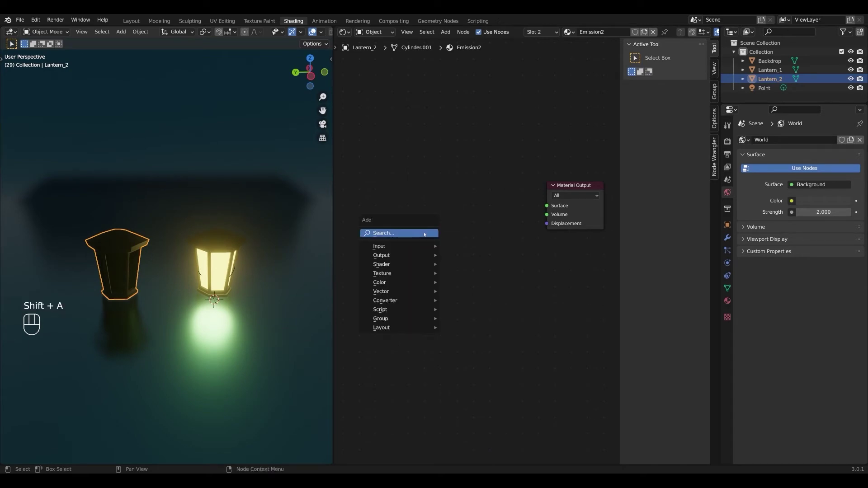
click(424, 233)
text(emis)
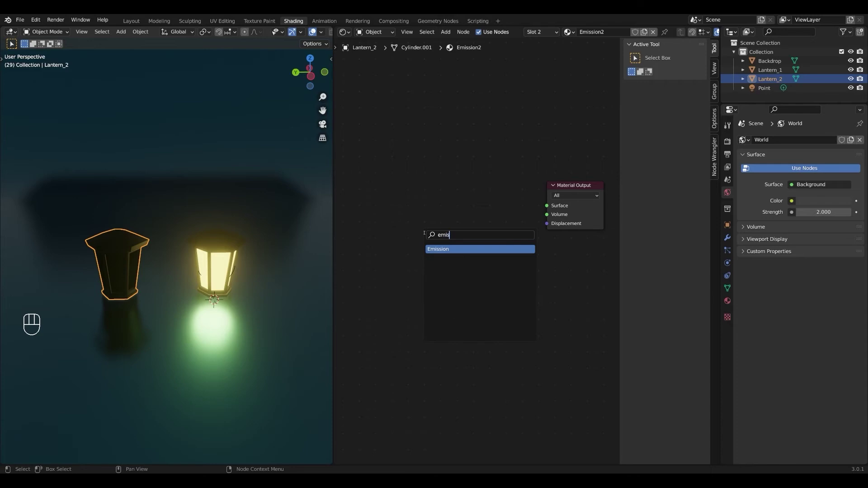
key(Return)
click(393, 271)
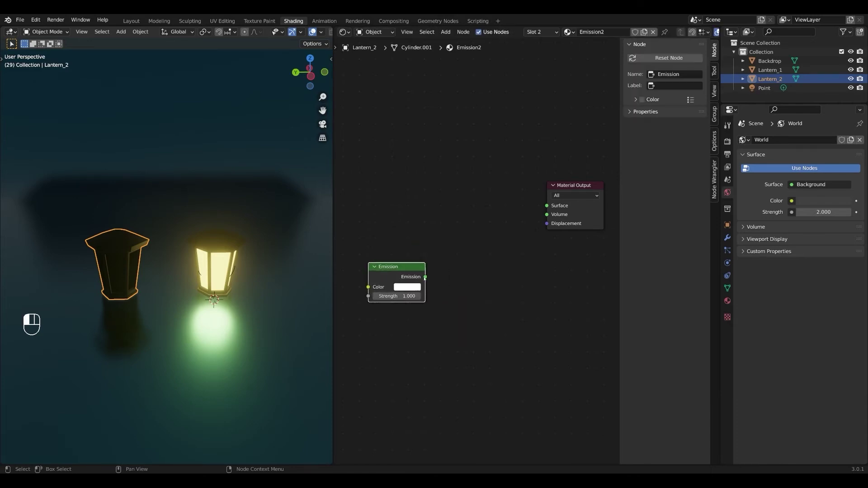
drag(425, 276, 545, 206)
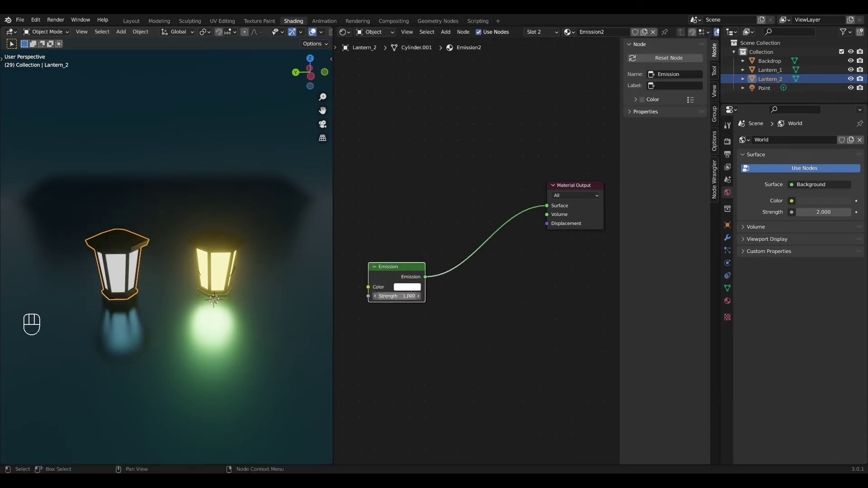
Step: Set the Emission strength to 5 and its colour to magenta
double_click(409, 296)
text(5)
key(Return)
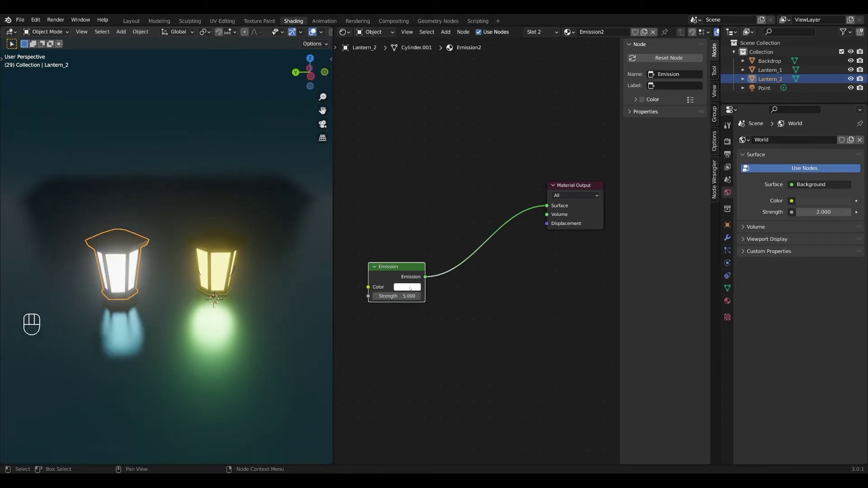
click(410, 288)
click(455, 209)
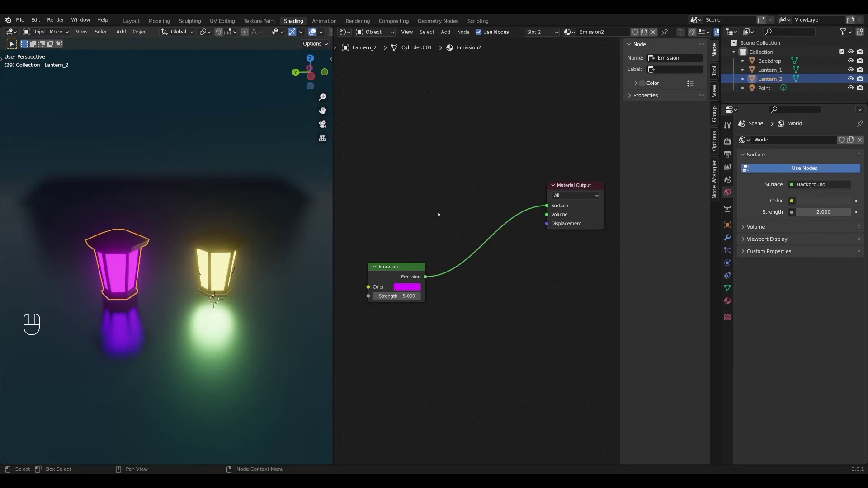
Step: Add a Diffuse BSDF node and darken its colour to grey
key(shift+a)
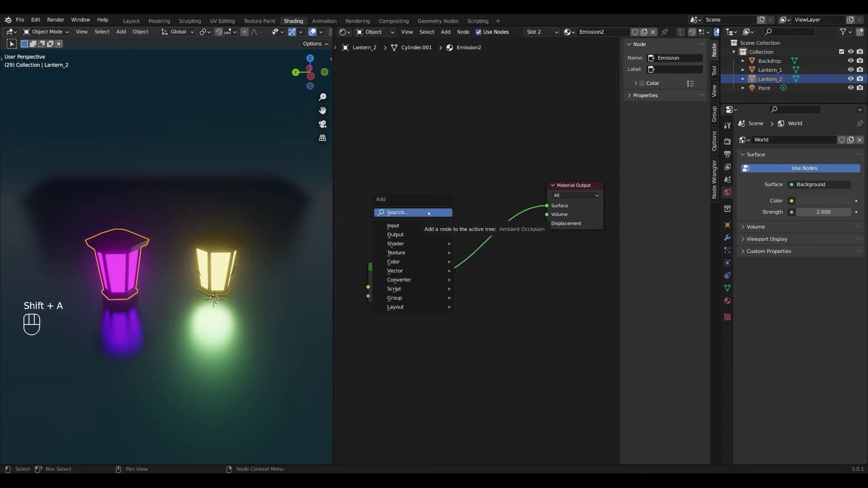
click(428, 212)
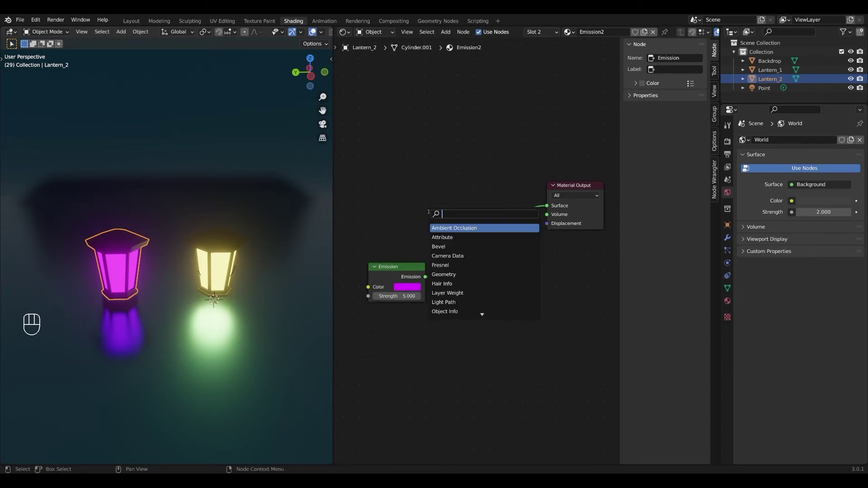
text(dif)
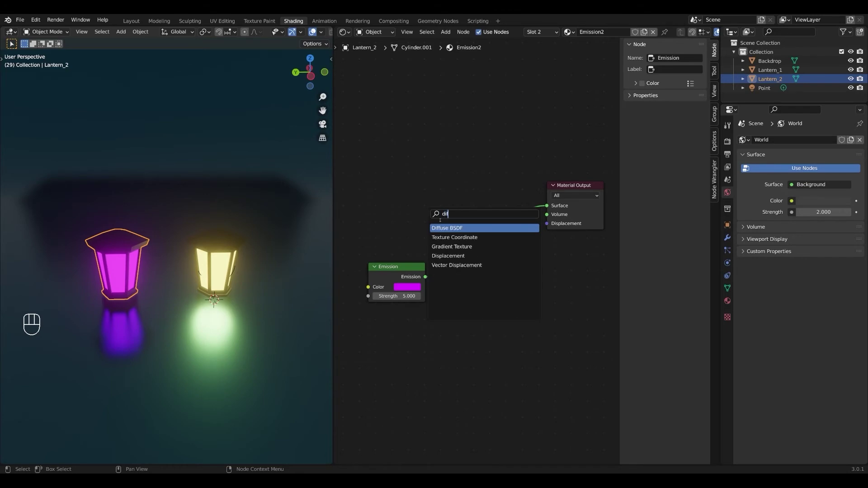
key(Return)
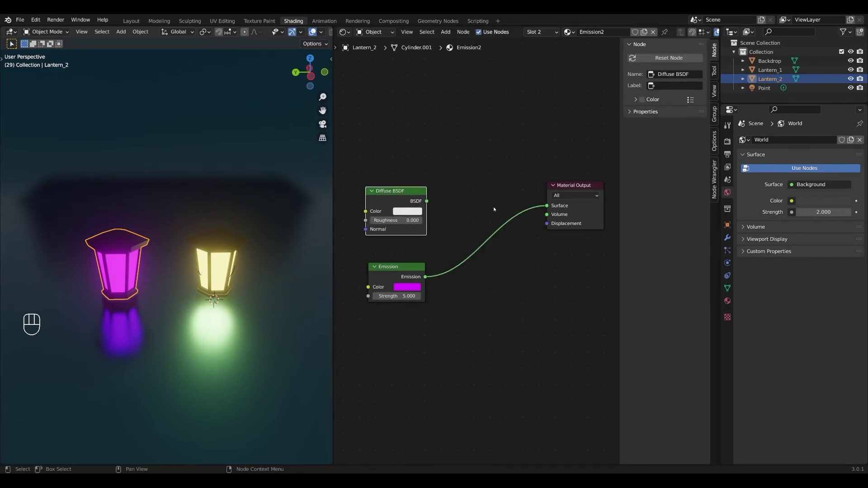
drag(427, 201, 466, 209)
click(407, 211)
drag(428, 190, 418, 191)
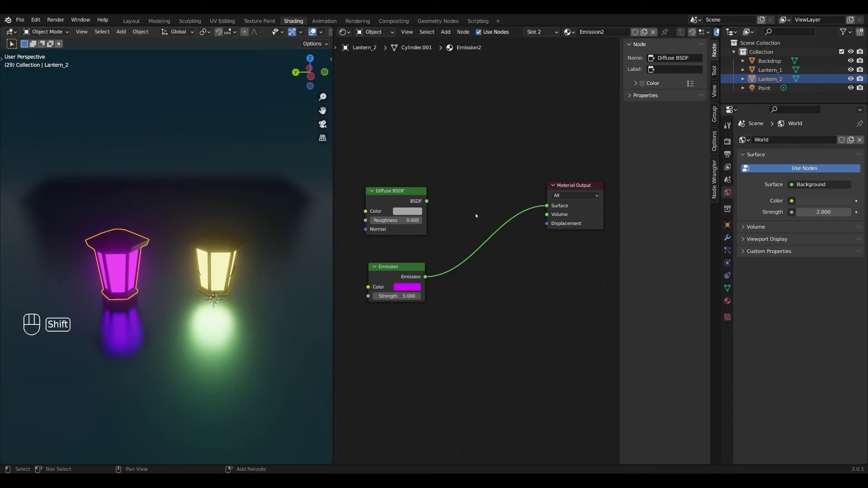
Step: Insert a Mix Shader on the Emission link, plug the Diffuse BSDF into its first Shader input, then tidy the nodes
key(shift+a)
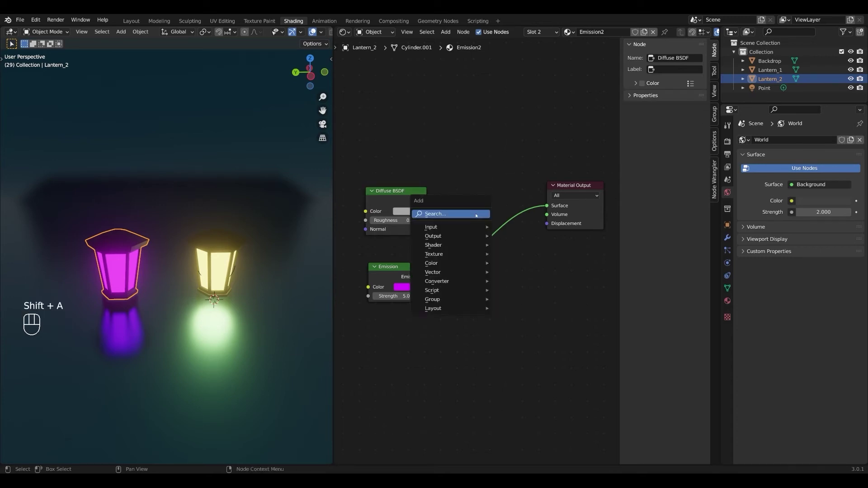
click(476, 214)
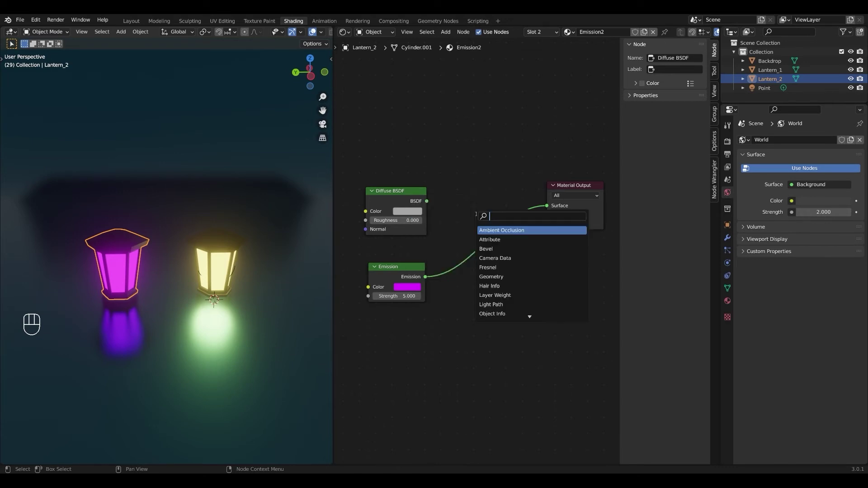
text(mix)
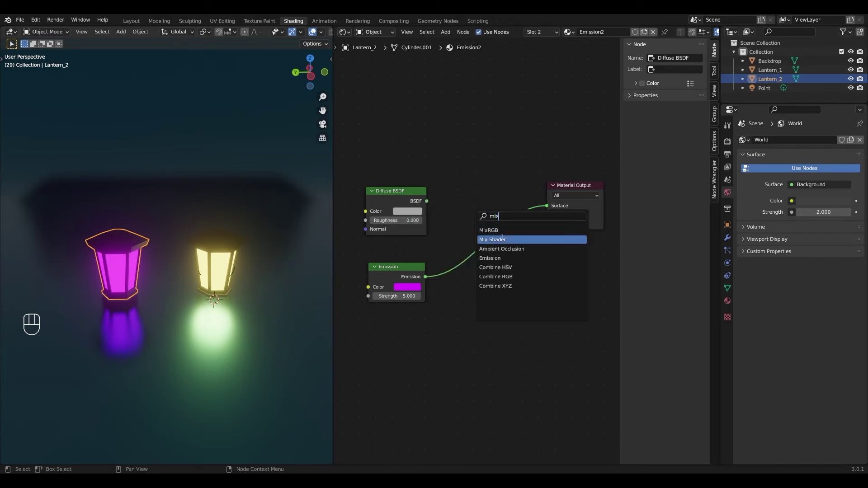
click(493, 240)
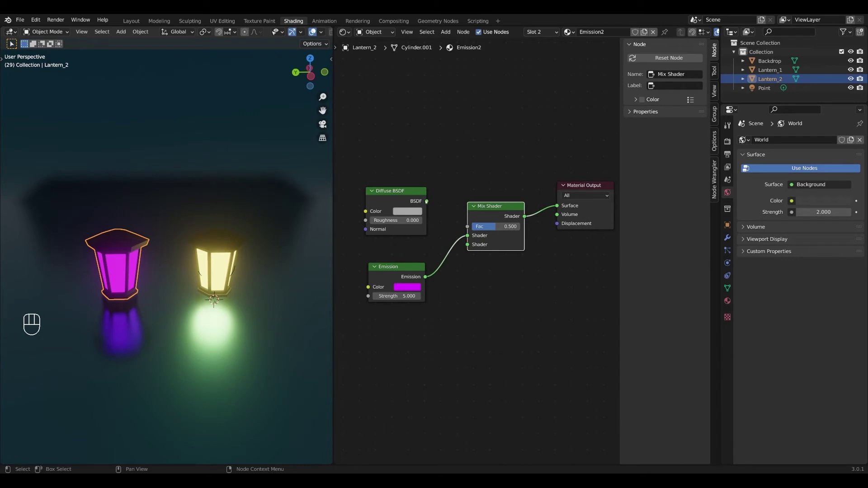
drag(427, 201, 498, 226)
drag(409, 194, 415, 203)
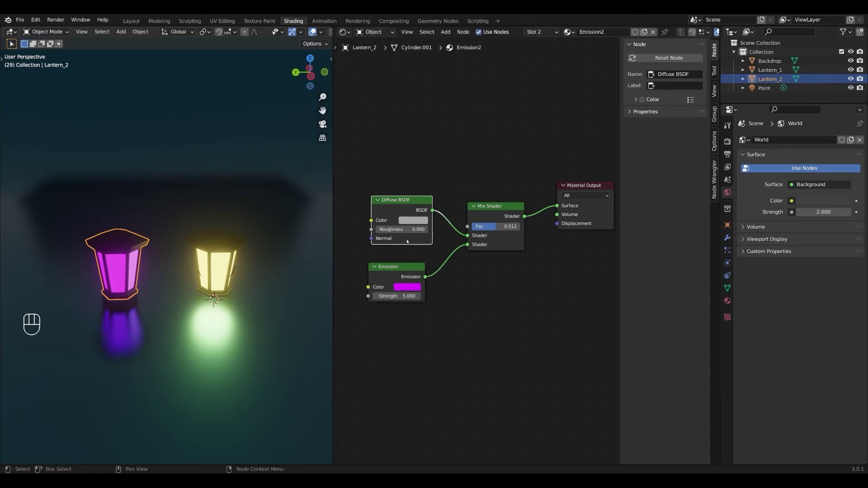
click(393, 267)
drag(393, 266, 394, 275)
drag(402, 203, 402, 216)
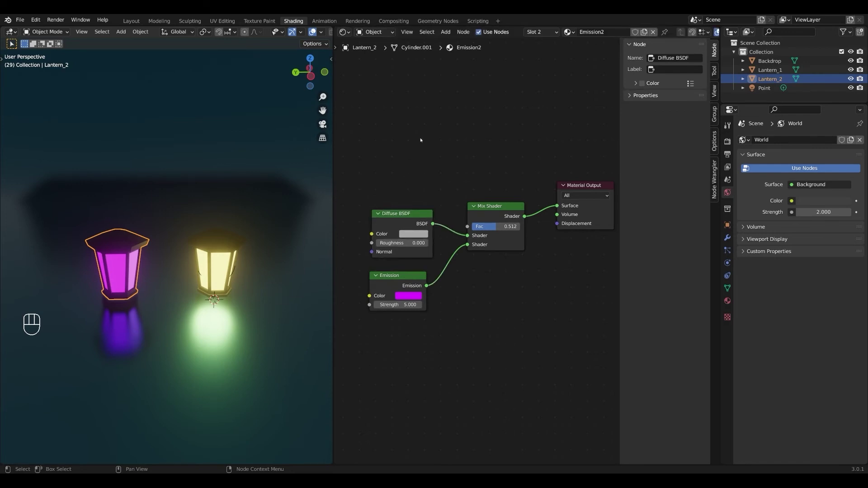
Step: Add a Math node set to Add and connect its Value output to the Mix Shader Fac
key(shift+a)
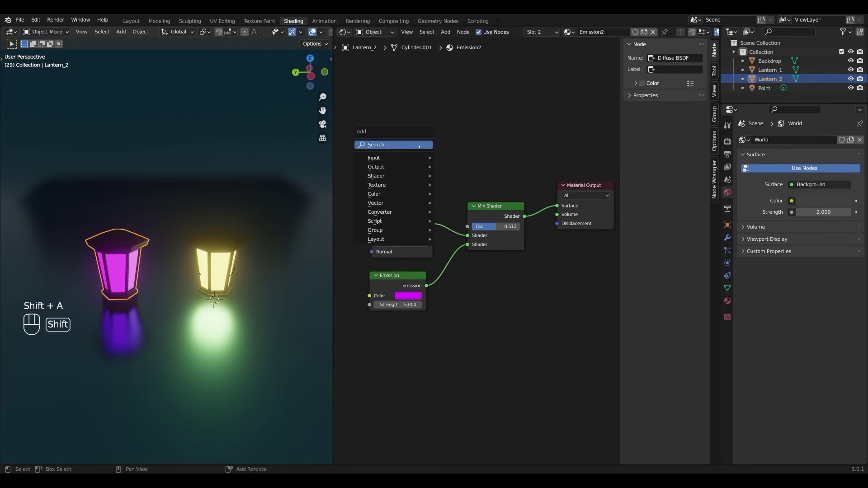
click(418, 145)
text(mat)
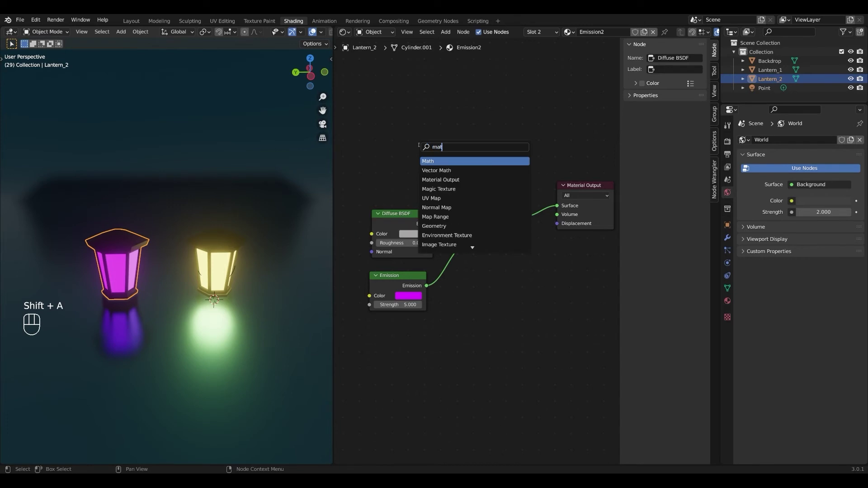
key(Return)
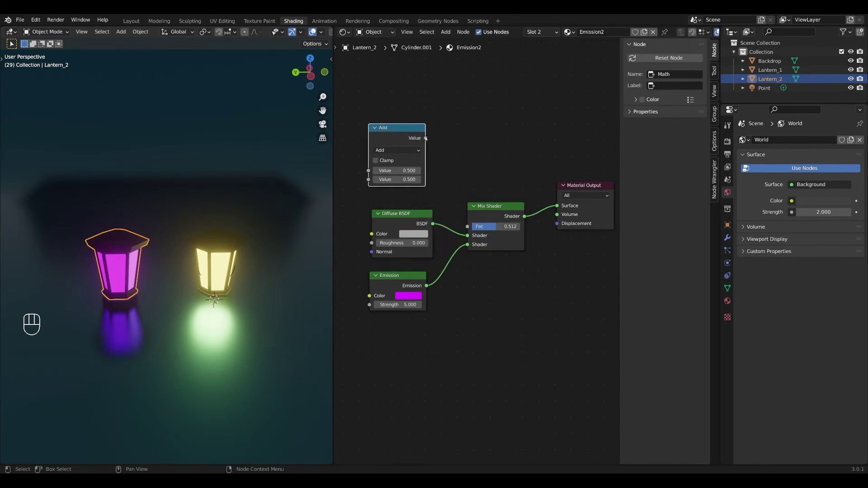
drag(425, 138, 468, 226)
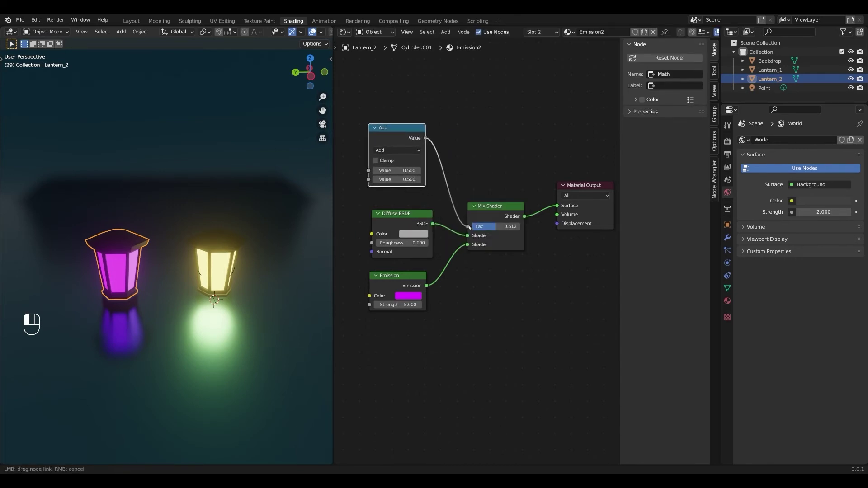
drag(469, 227, 469, 226)
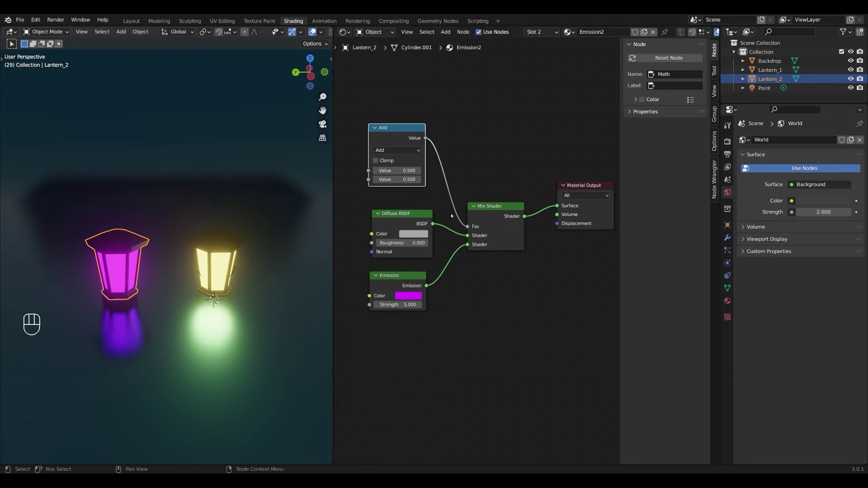
Step: Turn on clamping for the Add node and set its first value to 0.5
drag(397, 170, 412, 180)
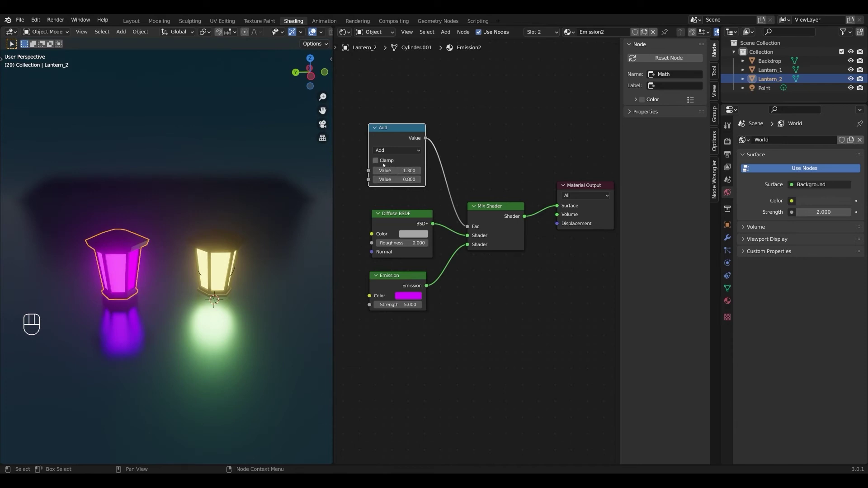
double_click(392, 179)
key(Return)
click(375, 161)
double_click(415, 171)
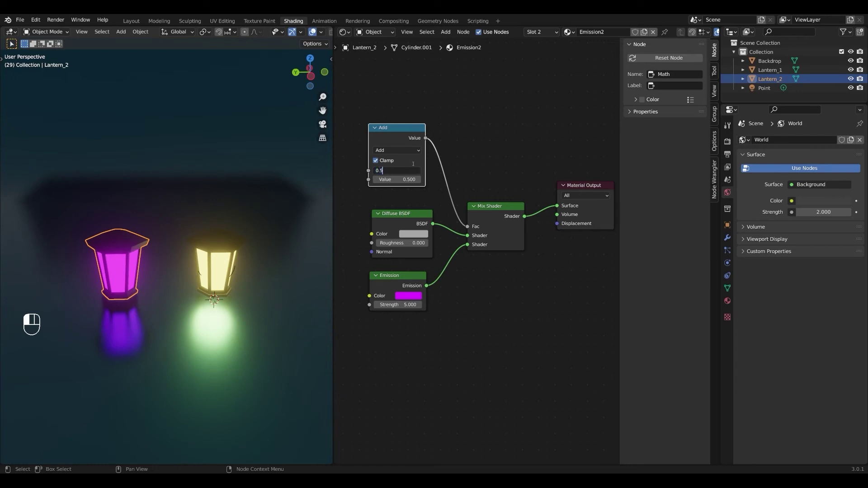
key(Return)
Step: Switch to the Animation workspace, widen the editors, and return to frame 1
click(329, 21)
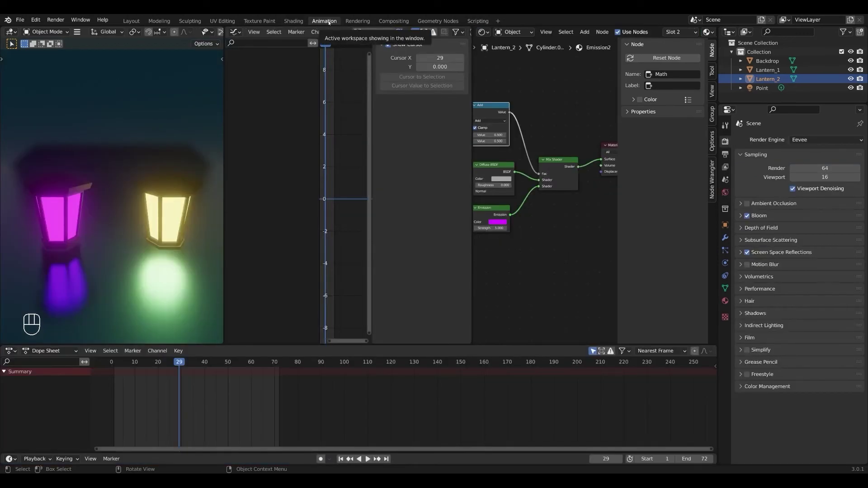
drag(319, 120, 288, 123)
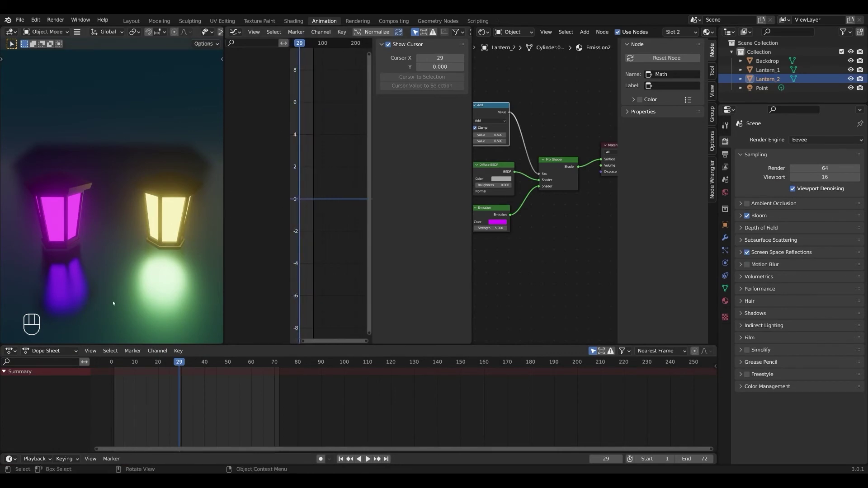
drag(179, 365, 114, 362)
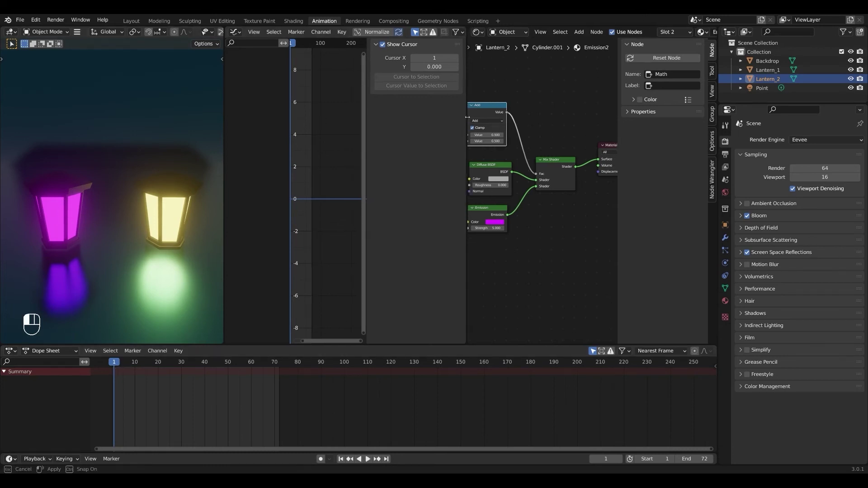
drag(473, 116, 459, 116)
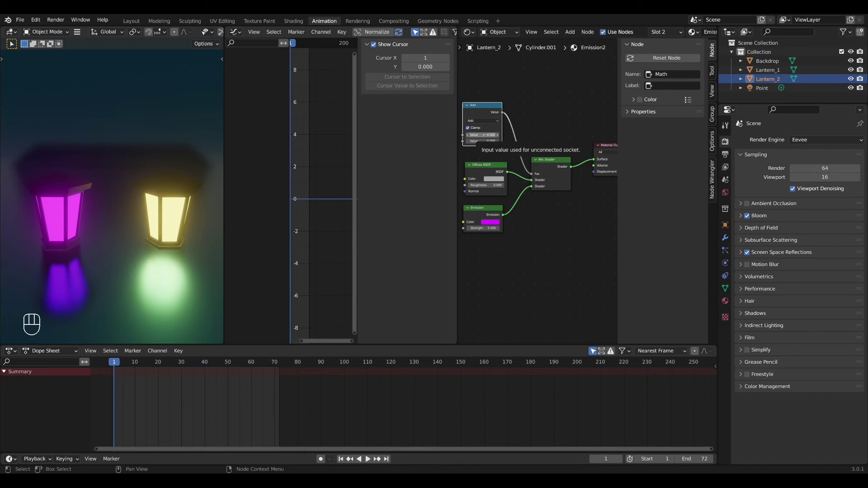
Step: Insert a keyframe on the Add node's first value at frame 1, then reselect Lantern_2
right_click(480, 135)
click(480, 135)
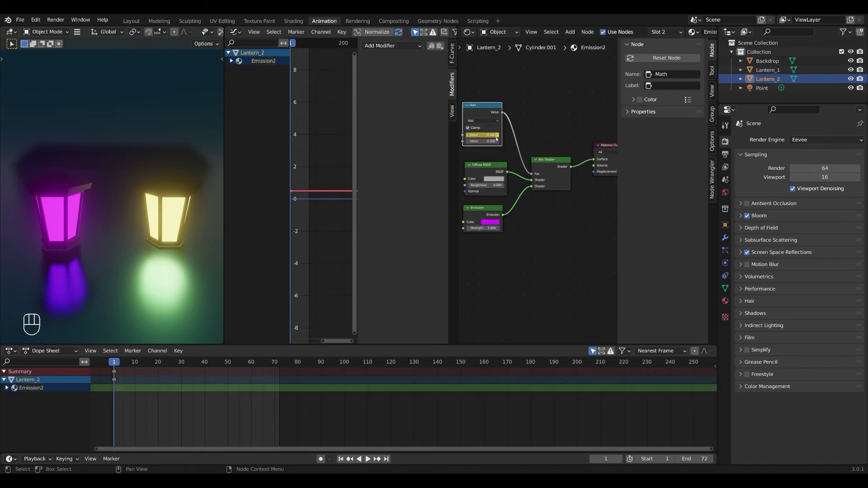
click(496, 135)
click(537, 113)
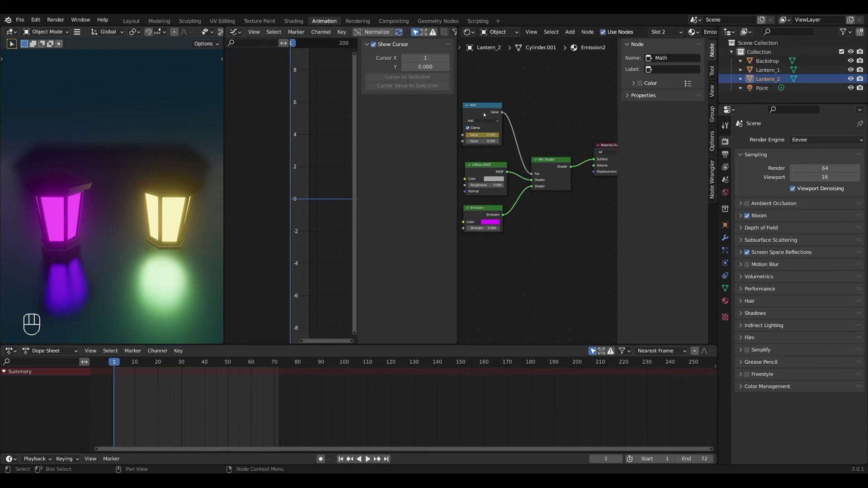
click(484, 114)
click(198, 195)
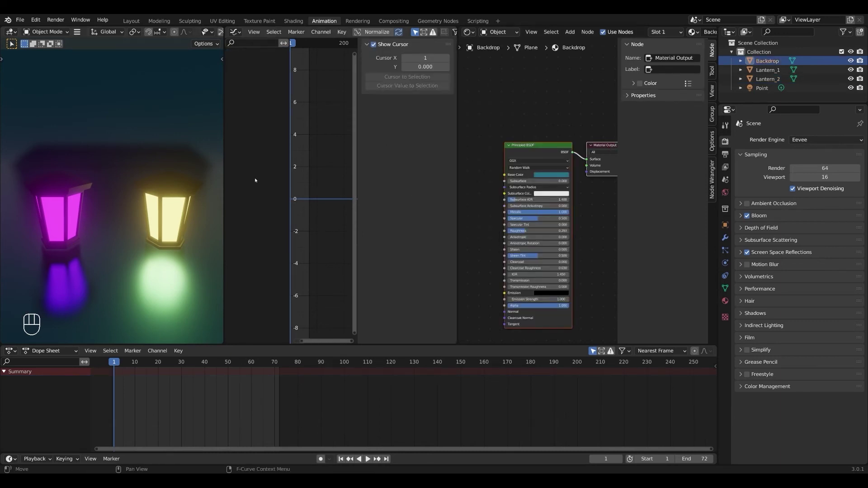
click(89, 216)
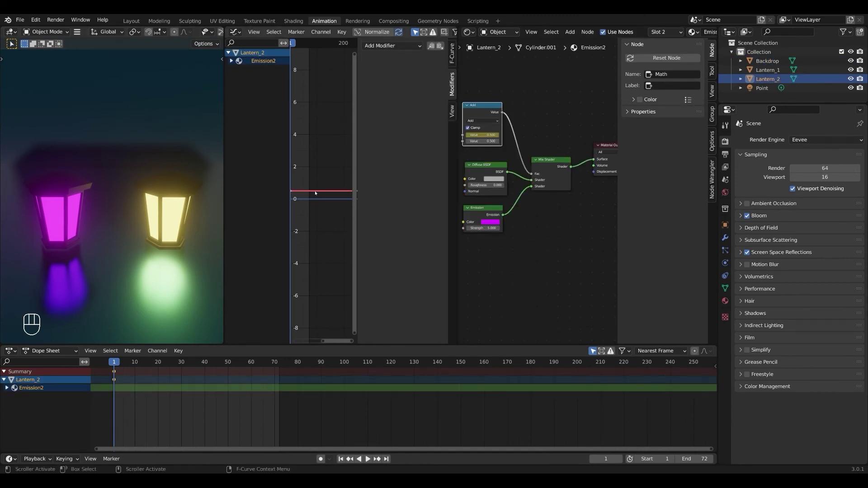
Step: Expand the Emission2 channels to Default Value and add a Noise modifier to its curve
click(231, 61)
click(235, 69)
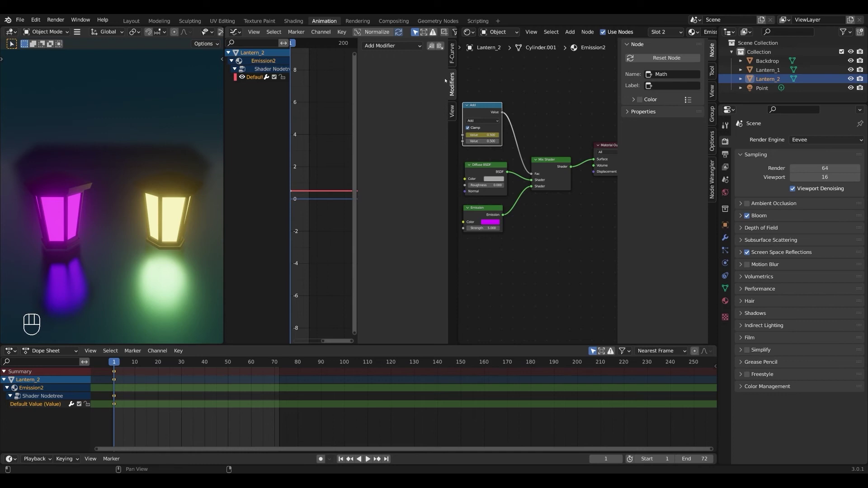
key(n)
key(n)
click(392, 46)
click(389, 96)
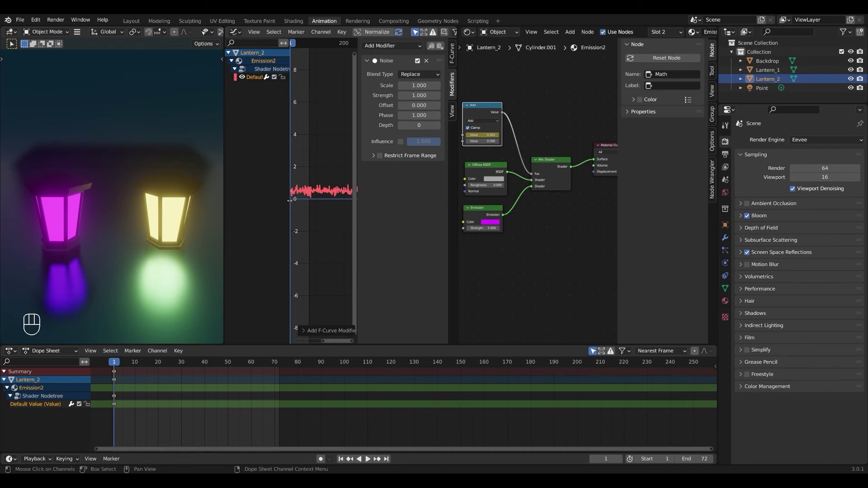
Step: Set the Noise modifier to Scale 3.4 and Strength 3, previewing the flicker in playback
drag(289, 200, 262, 200)
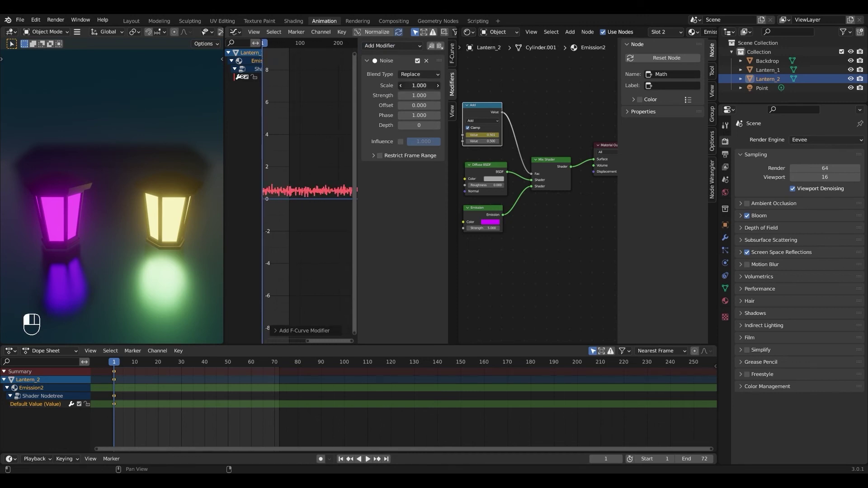
mouse_move(419, 86)
mouse_down()
mouse_move(436, 85)
mouse_move(439, 95)
mouse_move(414, 95)
mouse_move(427, 85)
mouse_move(423, 106)
mouse_move(419, 85)
mouse_move(436, 86)
mouse_up()
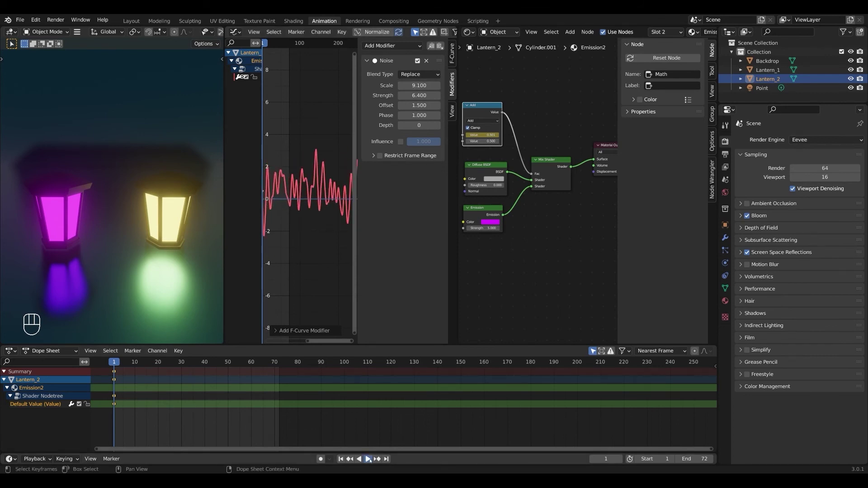
click(368, 459)
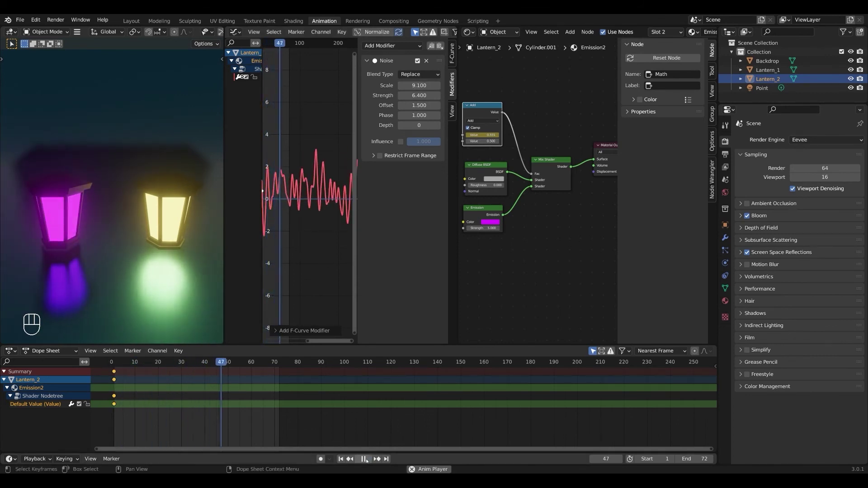
click(366, 458)
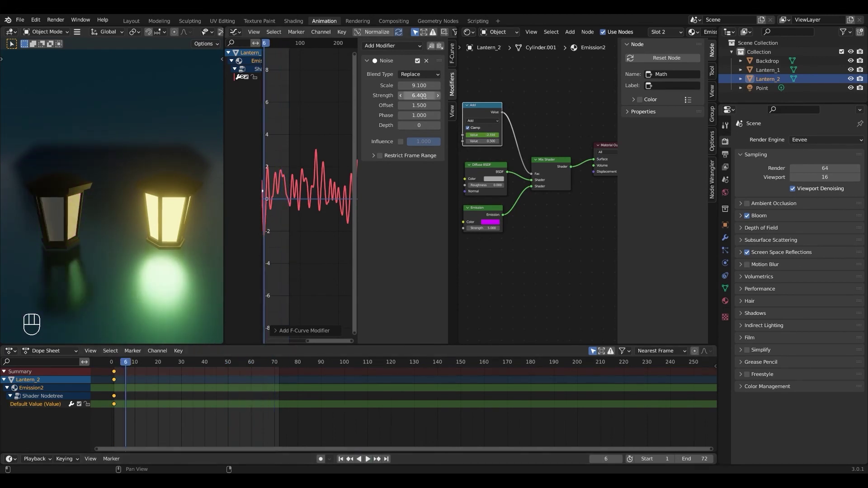
drag(419, 85, 393, 85)
click(419, 95)
text(3)
key(Return)
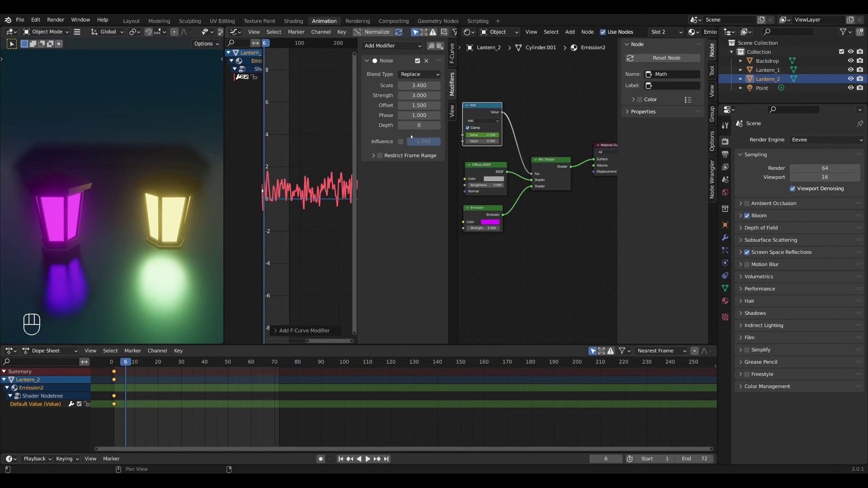
click(367, 459)
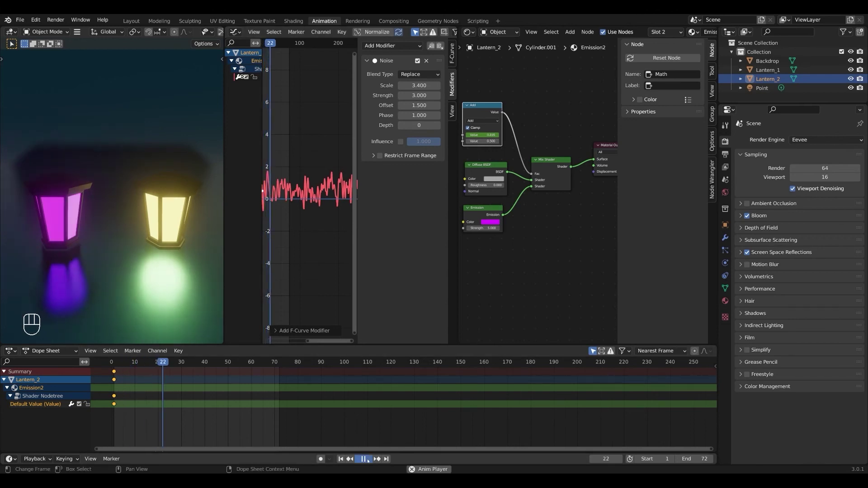
Step: In Layout, duplicate the point light and move the copy along Y under the pink lantern
click(368, 459)
click(131, 21)
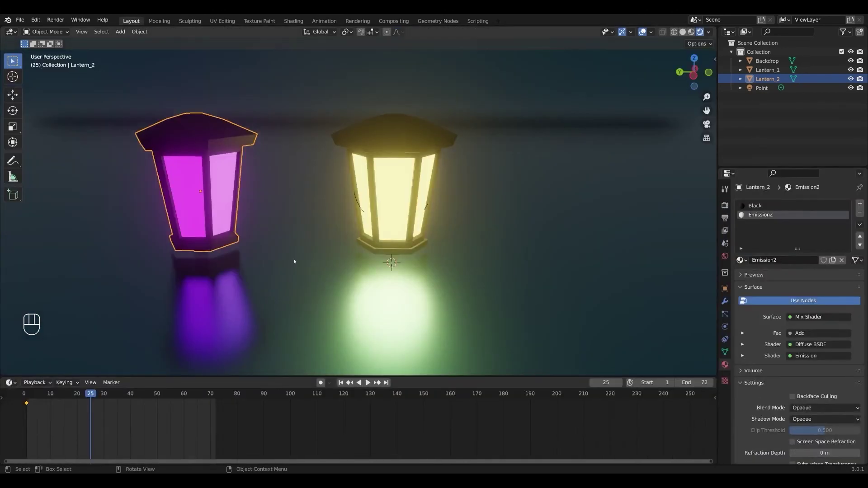
click(351, 202)
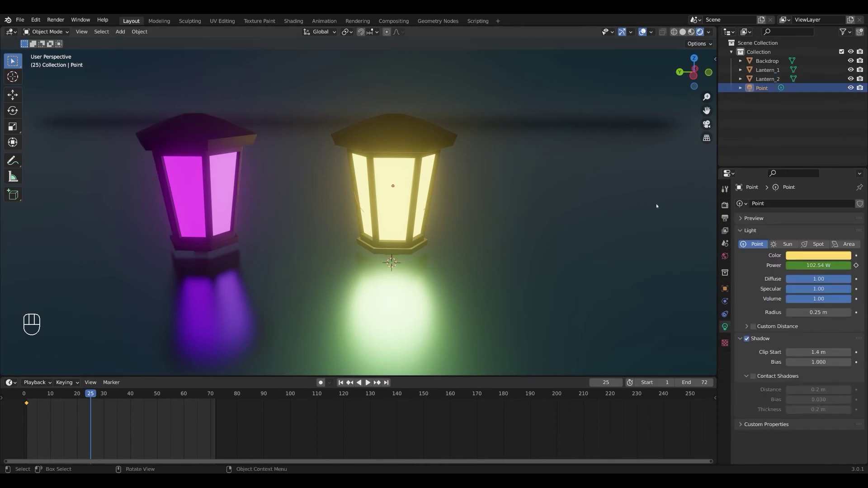
key(shift+d)
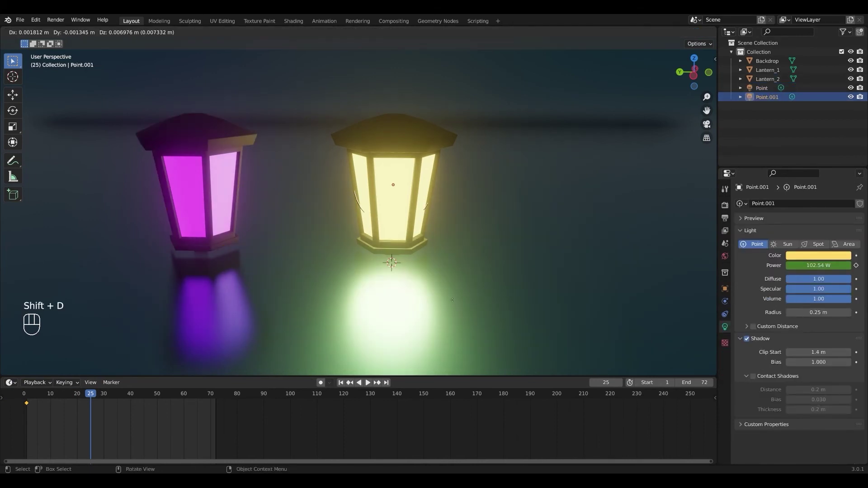
key(y)
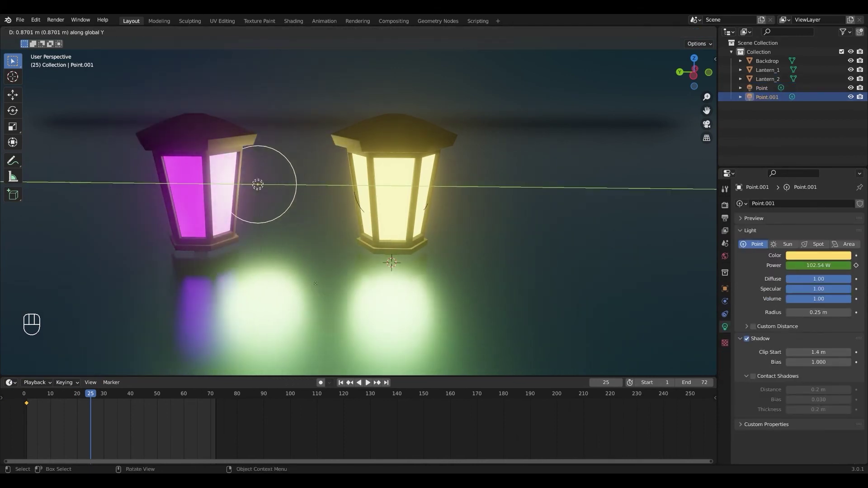
click(258, 270)
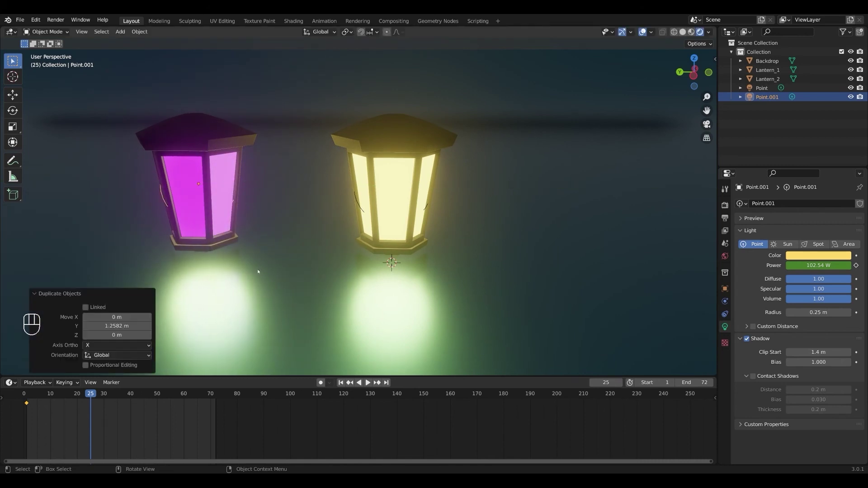
Step: Tint the copied light magenta and play from frame 1 to watch it flicker
click(824, 257)
drag(790, 183, 835, 180)
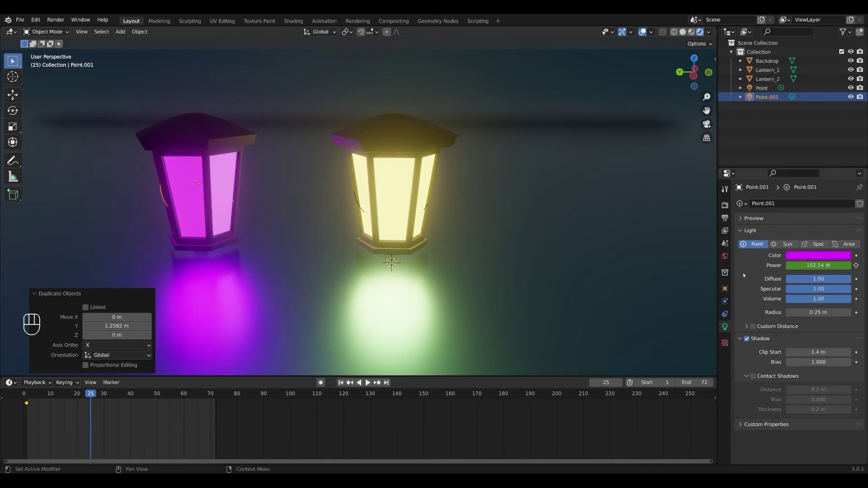
drag(95, 395, 27, 401)
key(space)
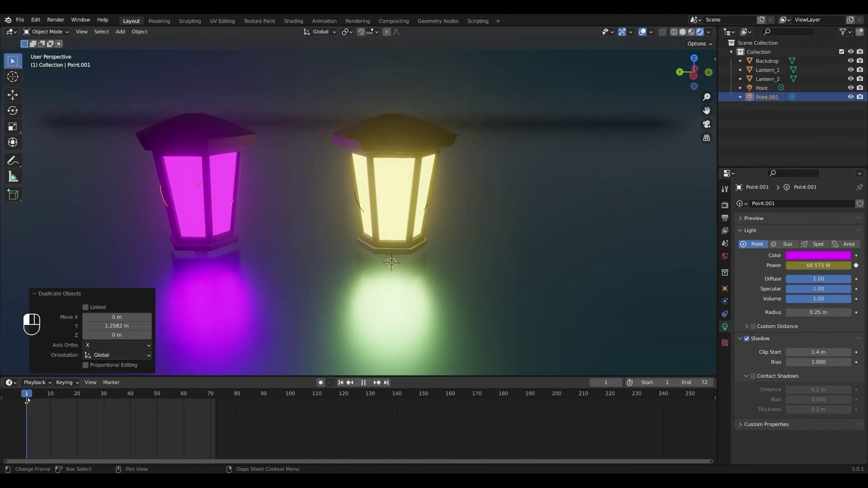
key(space)
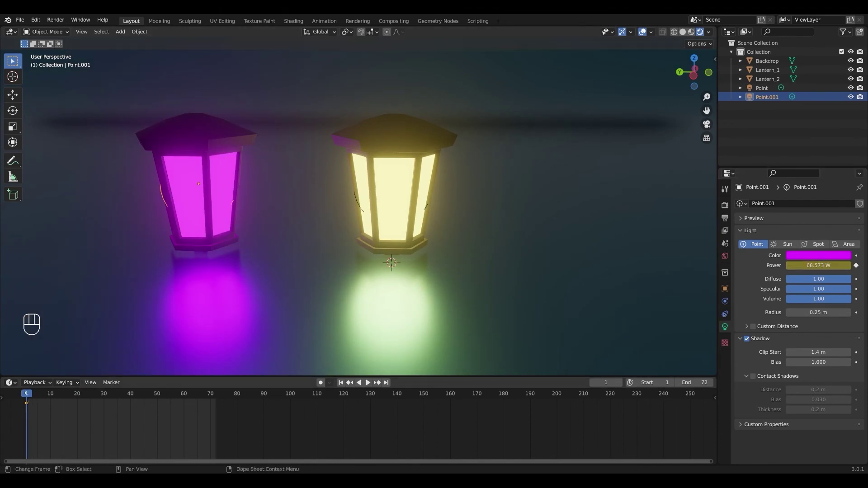
key(space)
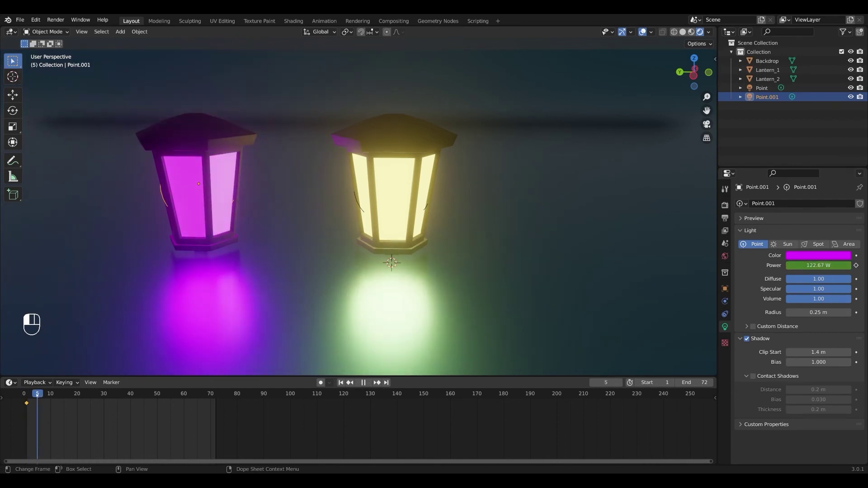
key(Escape)
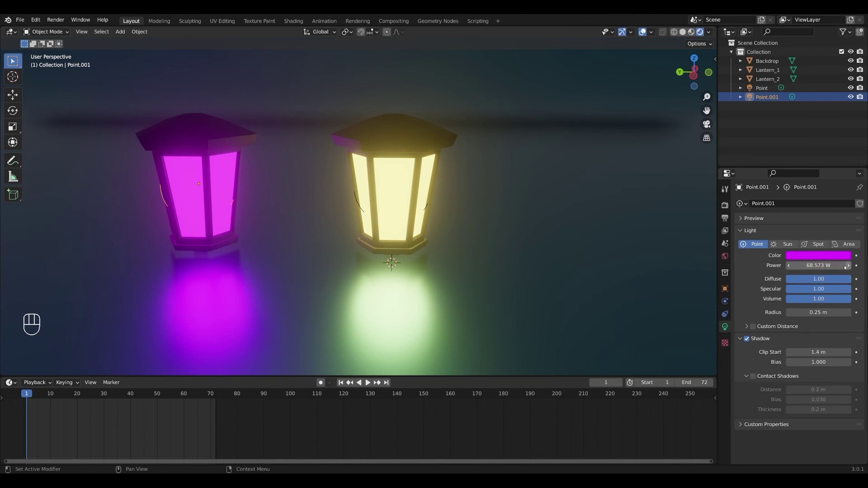
Step: Set the light's Power to 90 W and keyframe it
click(829, 266)
text(90)
key(Return)
click(856, 265)
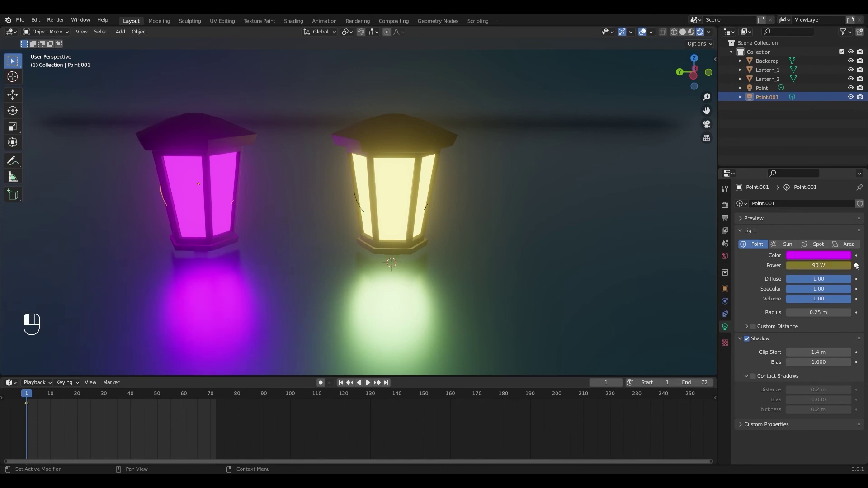
Step: Keyframe the light's Power at 0 W on frame 3
click(33, 393)
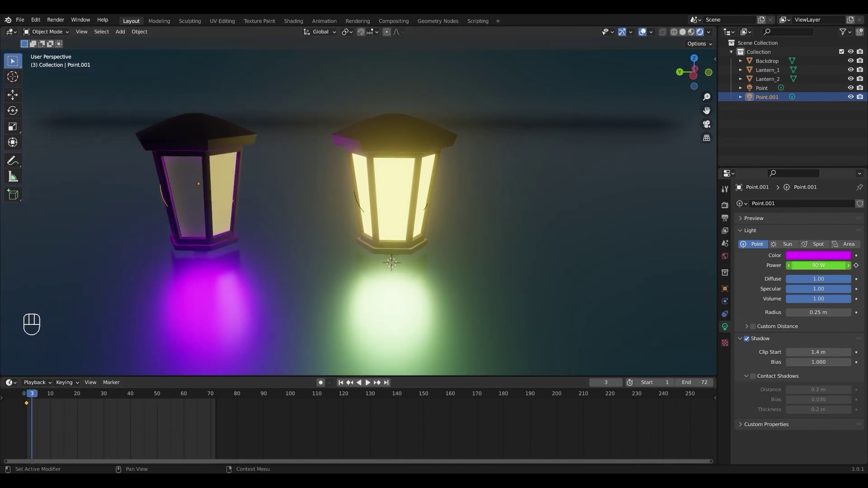
click(839, 265)
text(0)
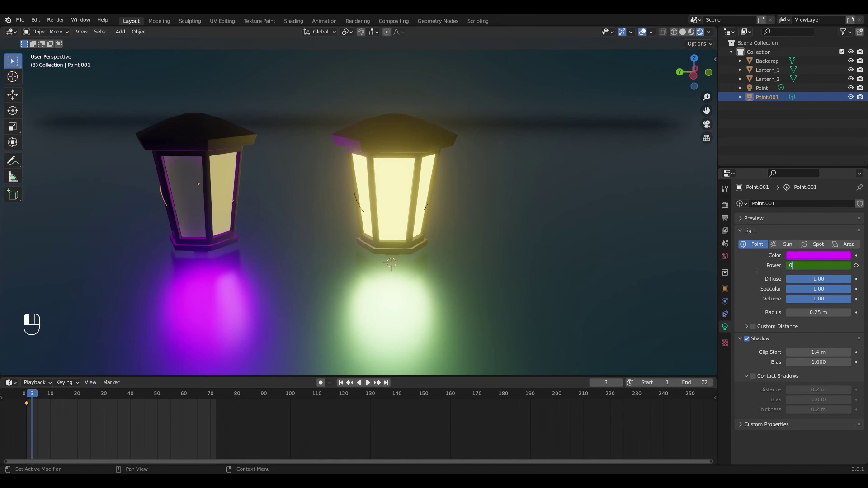
click(856, 265)
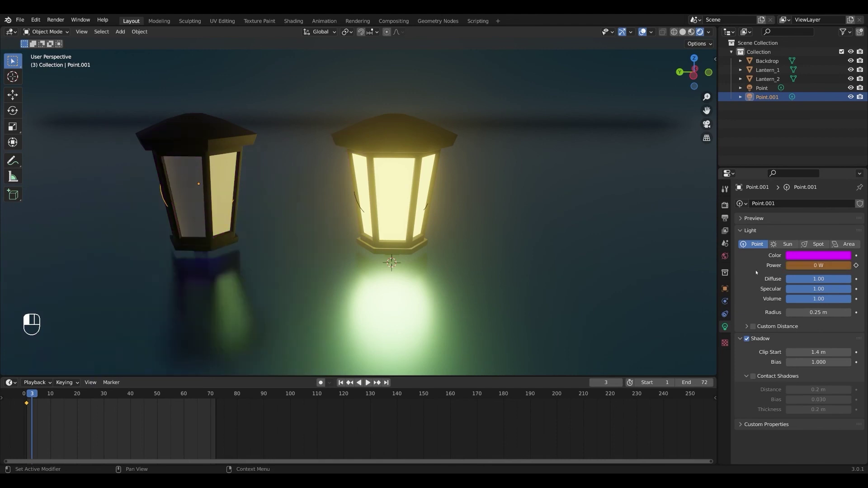
Step: Keyframe the Power back to 90 W on frame 5 and preview the flicker
click(39, 394)
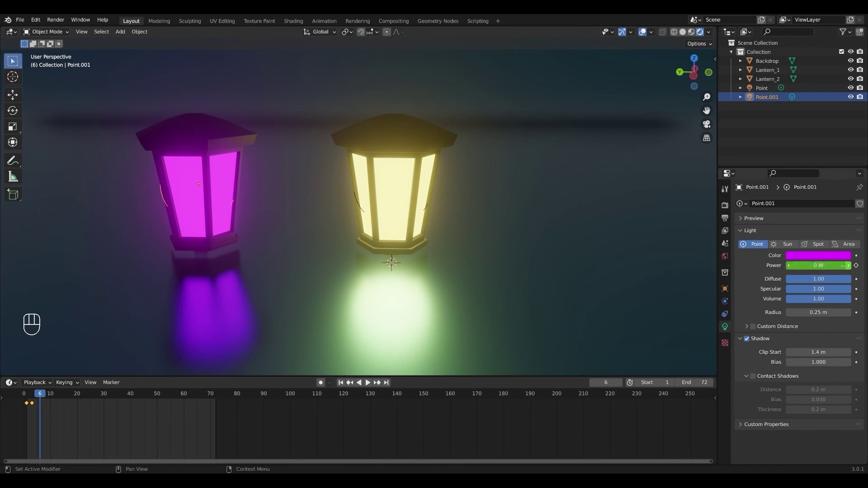
click(38, 395)
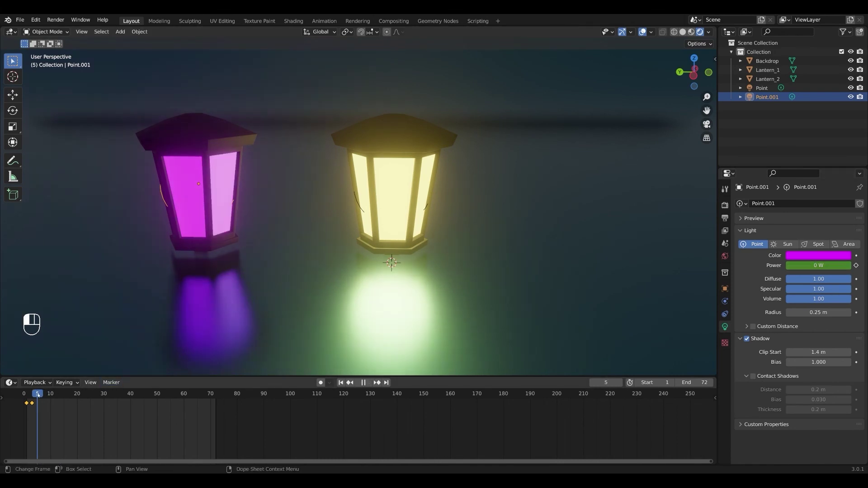
click(838, 266)
text(90)
key(Return)
click(856, 266)
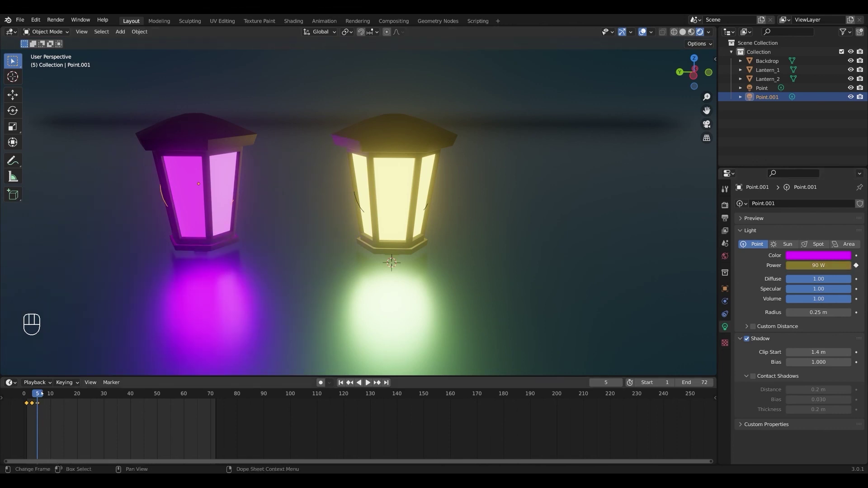
key(space)
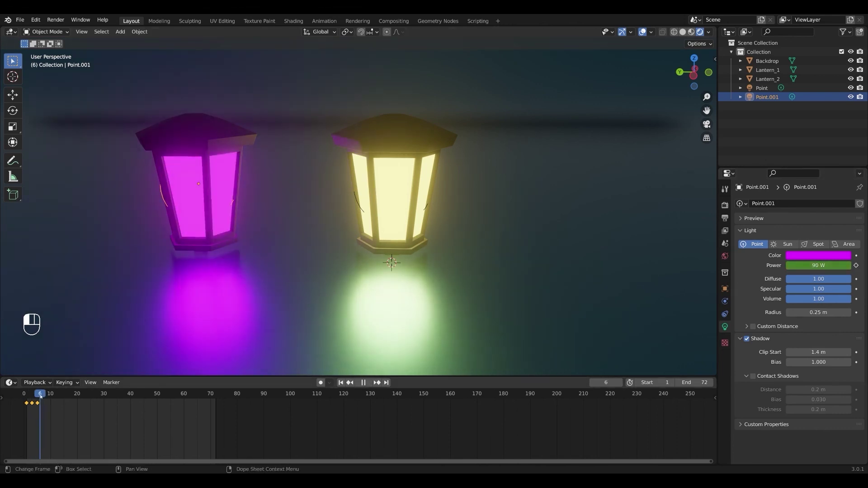
drag(40, 396, 43, 396)
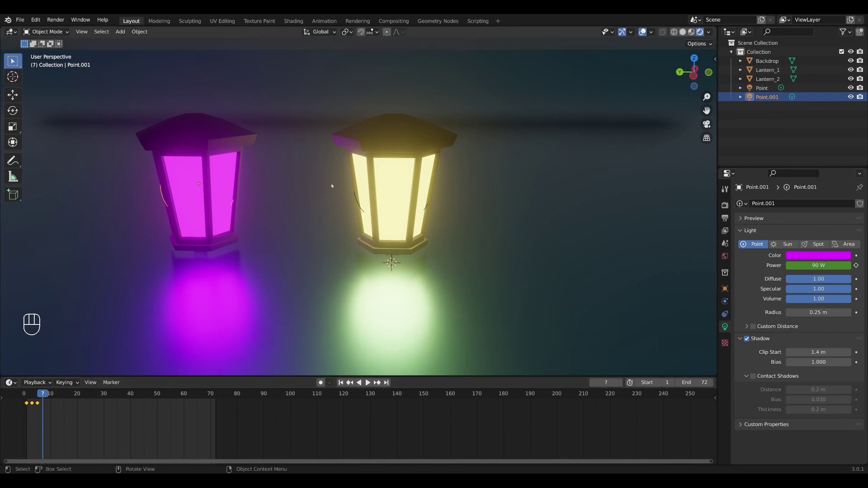
Step: Duplicate the pink lantern and move the copy along Y to the right of the yellow lantern
click(210, 151)
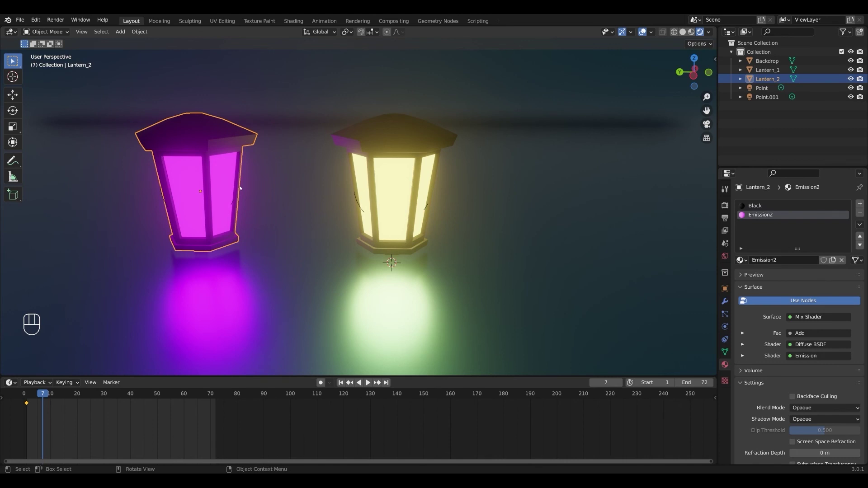
key(shift)
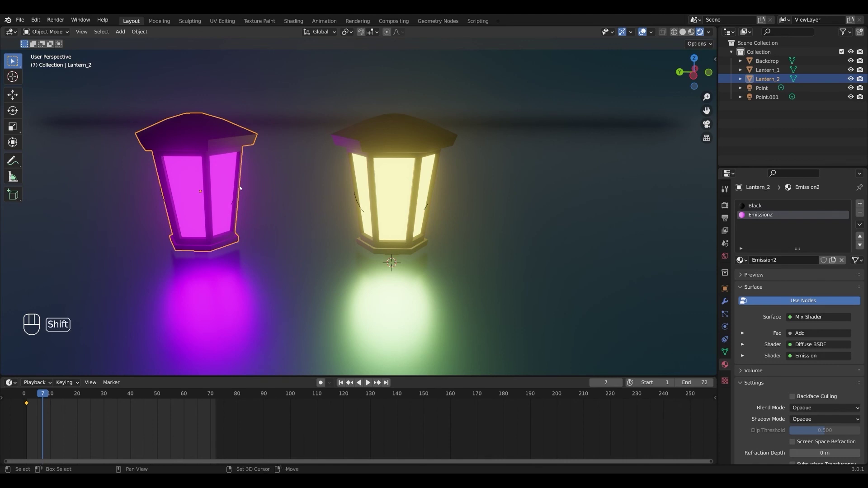
key(shift+d)
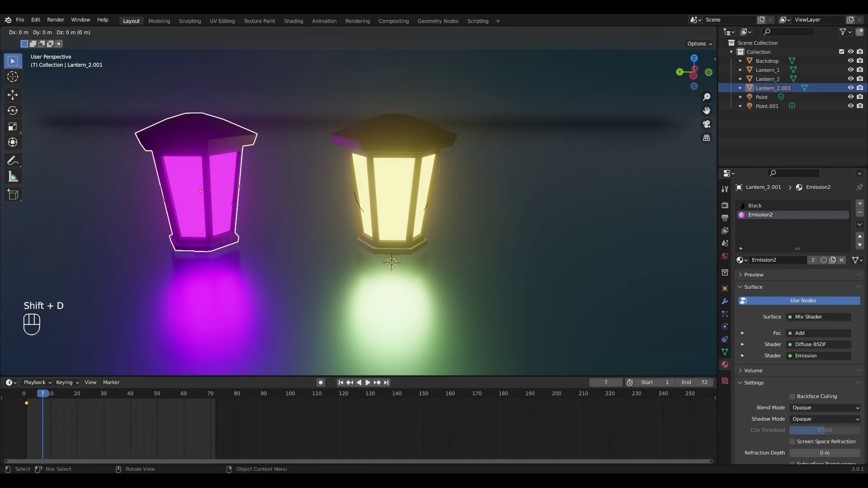
key(y)
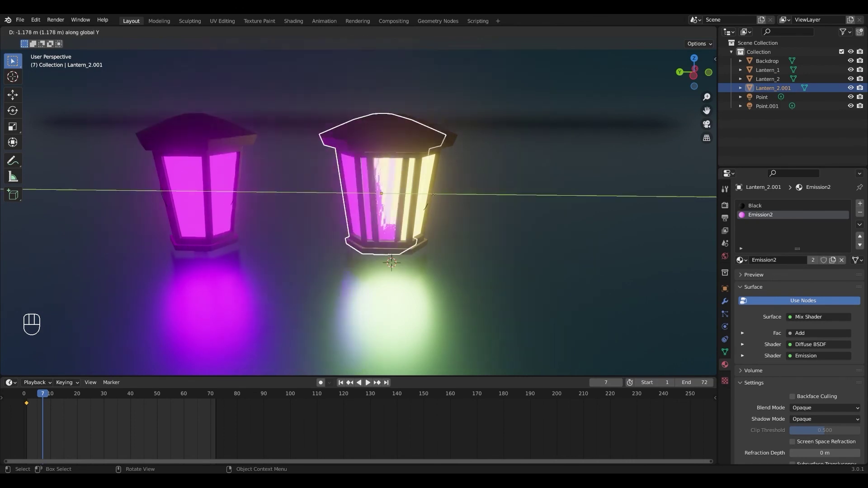
click(635, 198)
shift+middle_drag(636, 198, 411, 229)
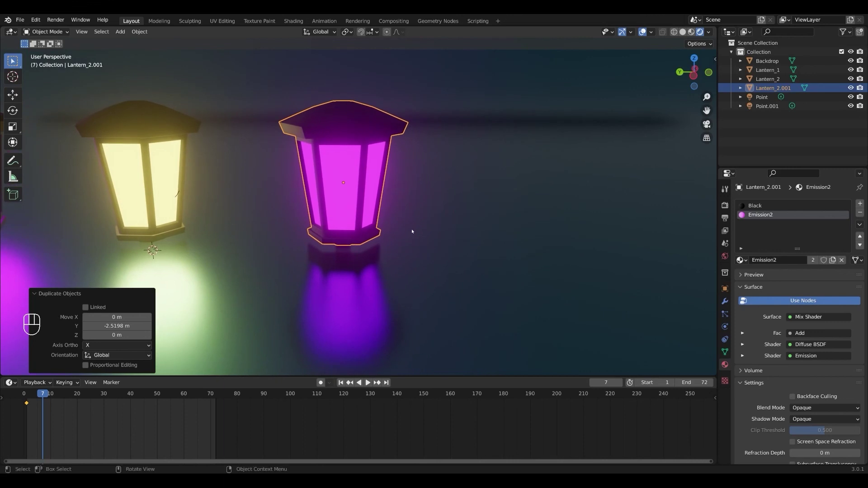
Step: In Shading, make the copy's material single-user and switch its Math node to Round
click(294, 21)
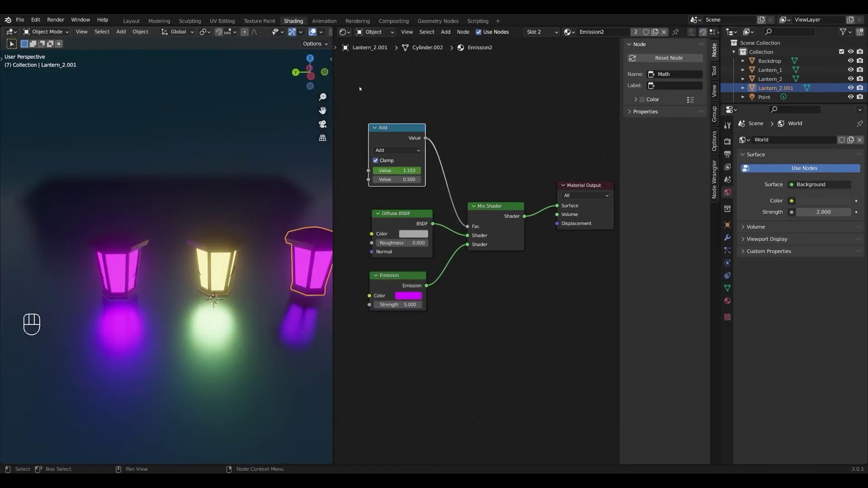
click(636, 31)
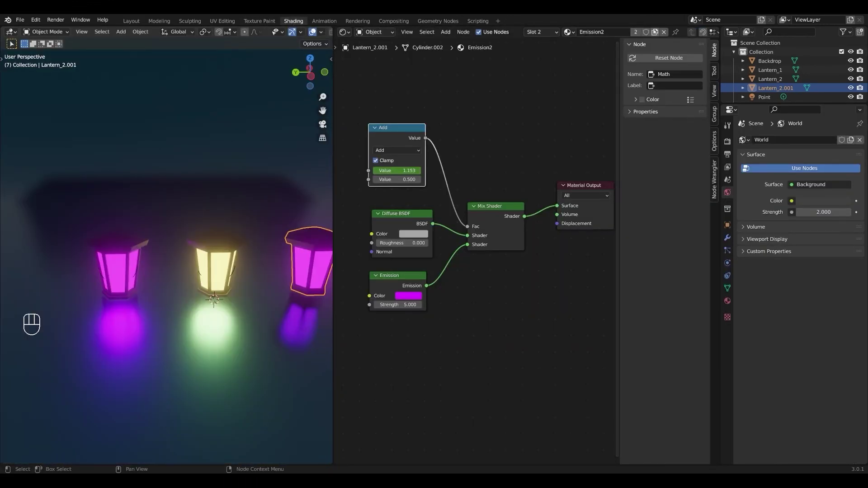
click(408, 150)
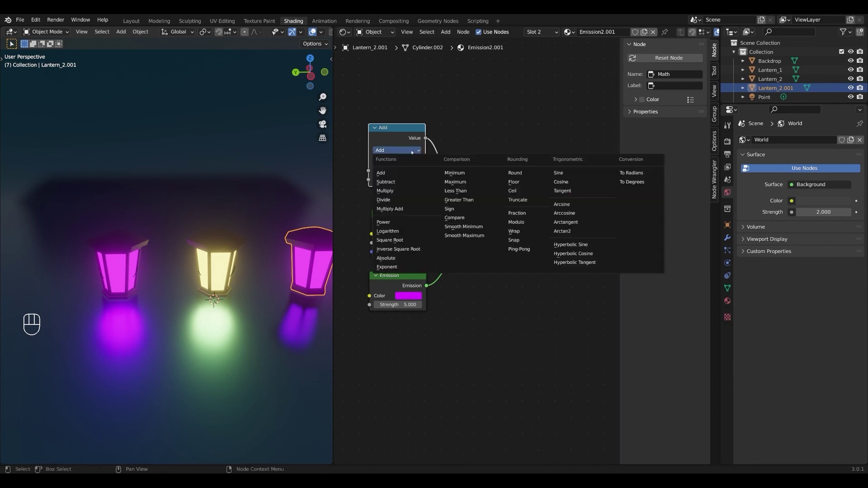
click(517, 173)
Step: Change the Emission colour to cyan and disconnect the Diffuse BSDF from the Mix Shader
click(408, 295)
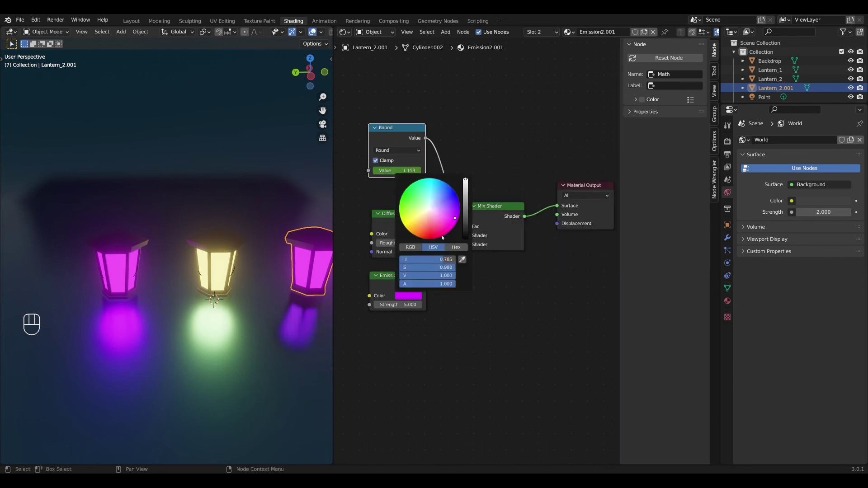
drag(448, 204, 438, 179)
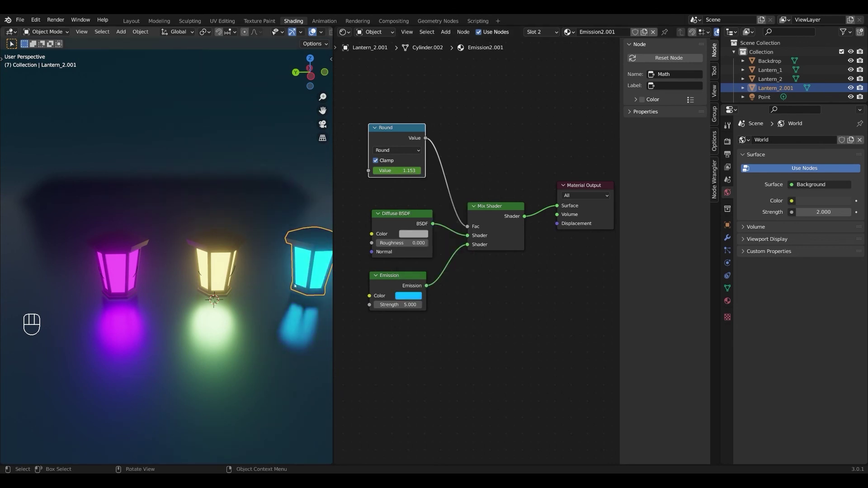
shift+middle_drag(252, 277, 199, 277)
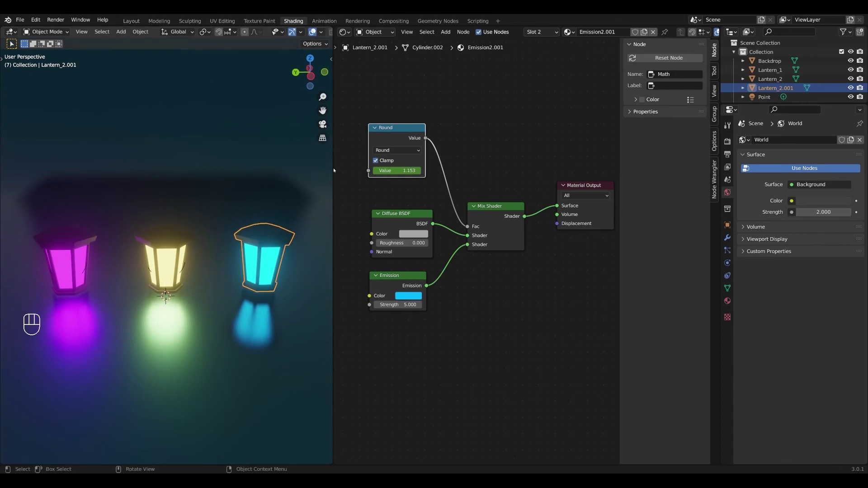
drag(467, 235, 414, 327)
Step: Duplicate the Emission node, wire the copy into the Mix Shader's first Shader input, and colour it magenta
click(405, 214)
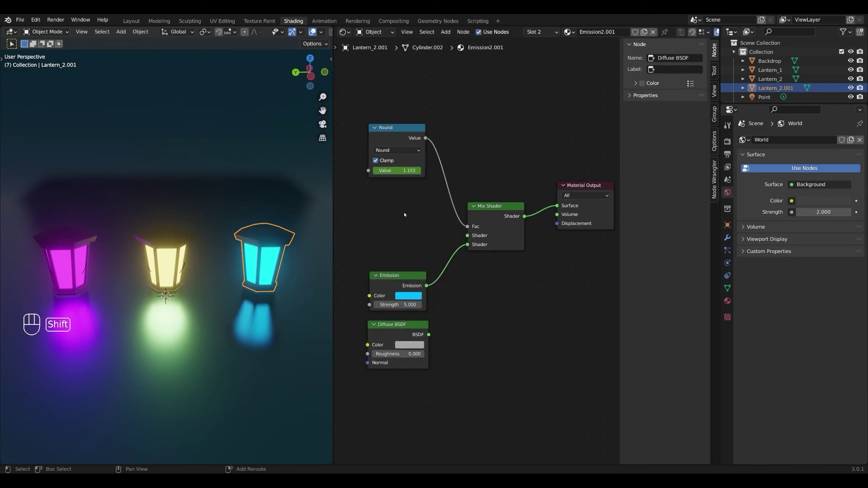
key(shift+a)
click(405, 213)
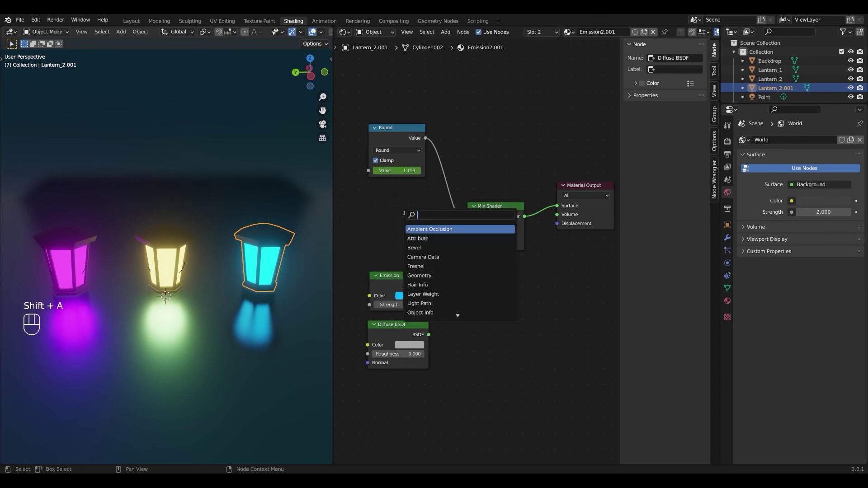
click(386, 286)
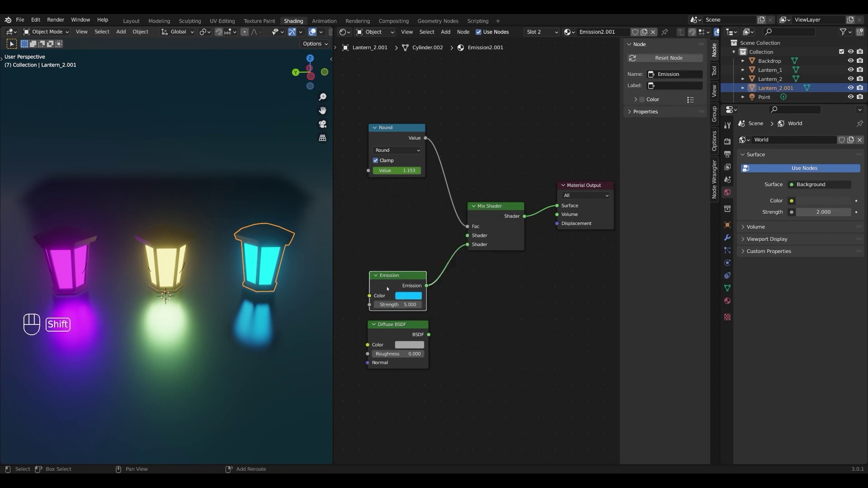
key(shift+d)
click(385, 220)
drag(425, 219, 467, 235)
click(408, 229)
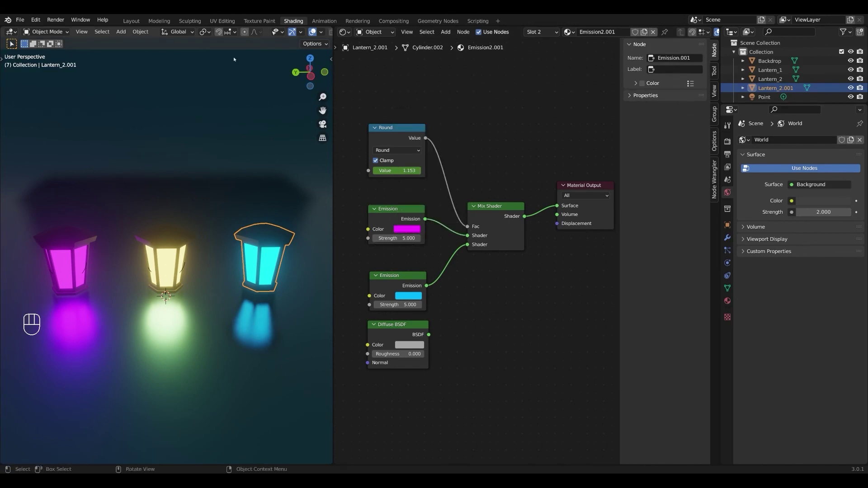
click(134, 21)
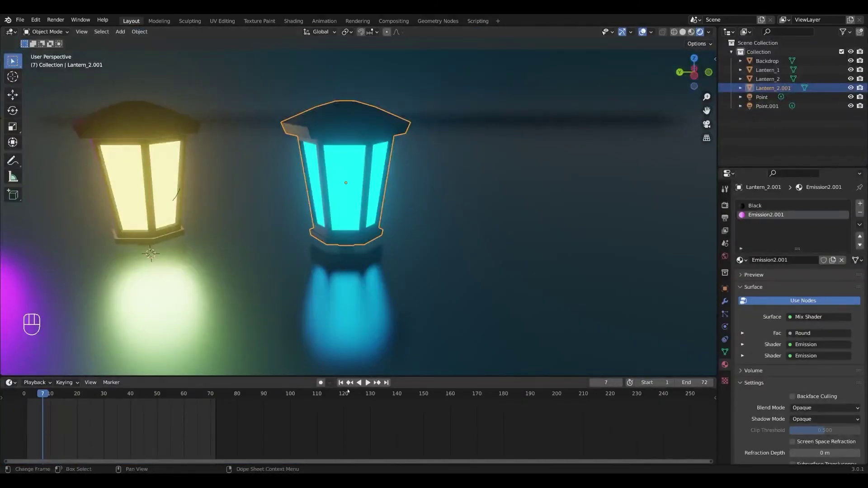
Step: Play the animation and pan the view to see all three lanterns flickering
click(368, 382)
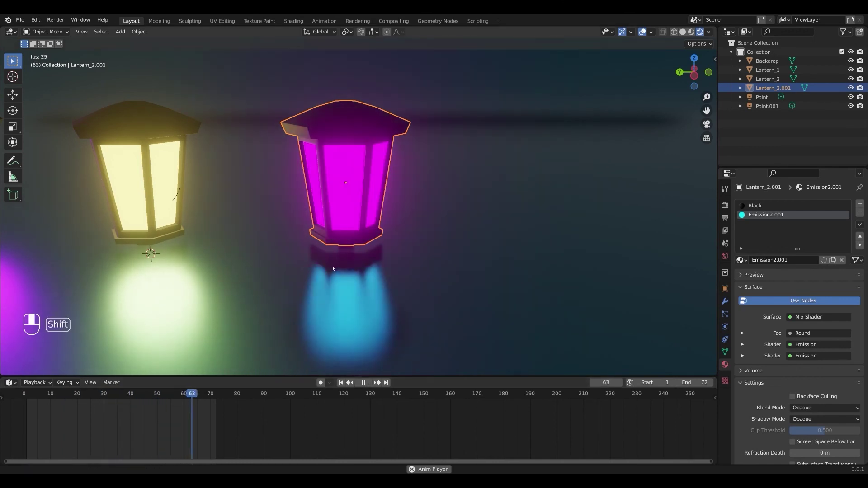
shift+middle_drag(327, 271, 535, 253)
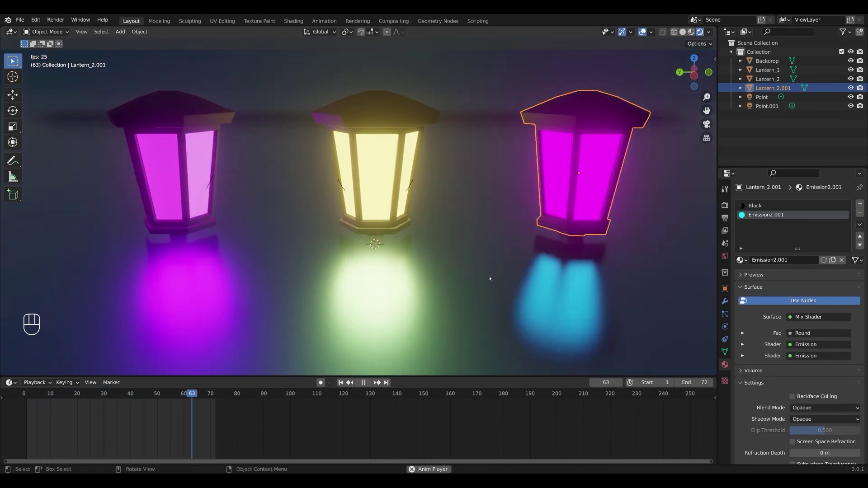